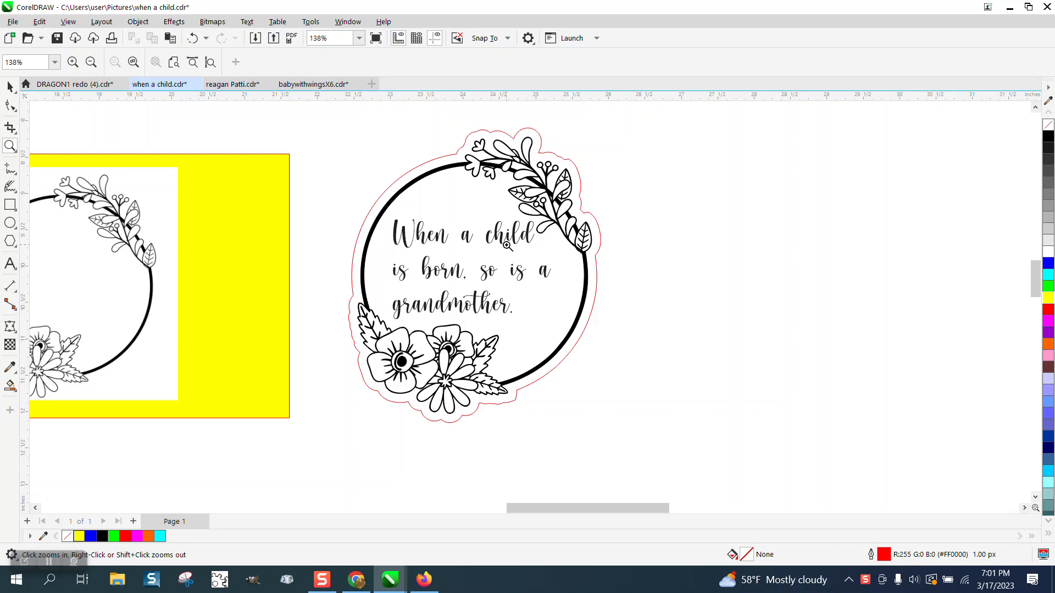
Step: Widen the yellow rectangle leftward to about 9.97 inches and move the wreath bitmap to its left end
scroll(596, 251, "down", 1)
scroll(596, 252, "down", 5)
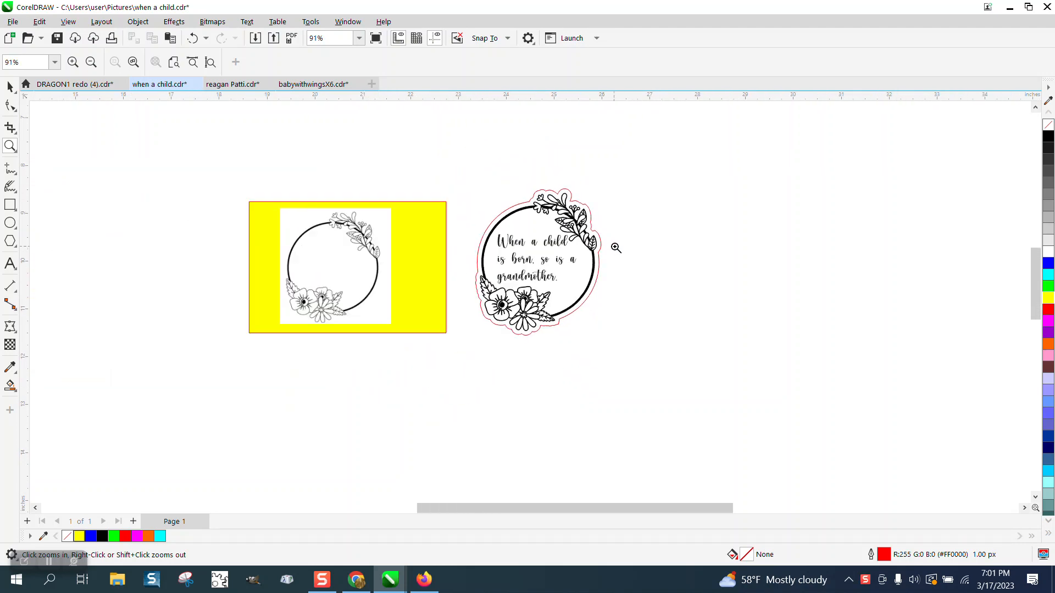
left_click(10, 86)
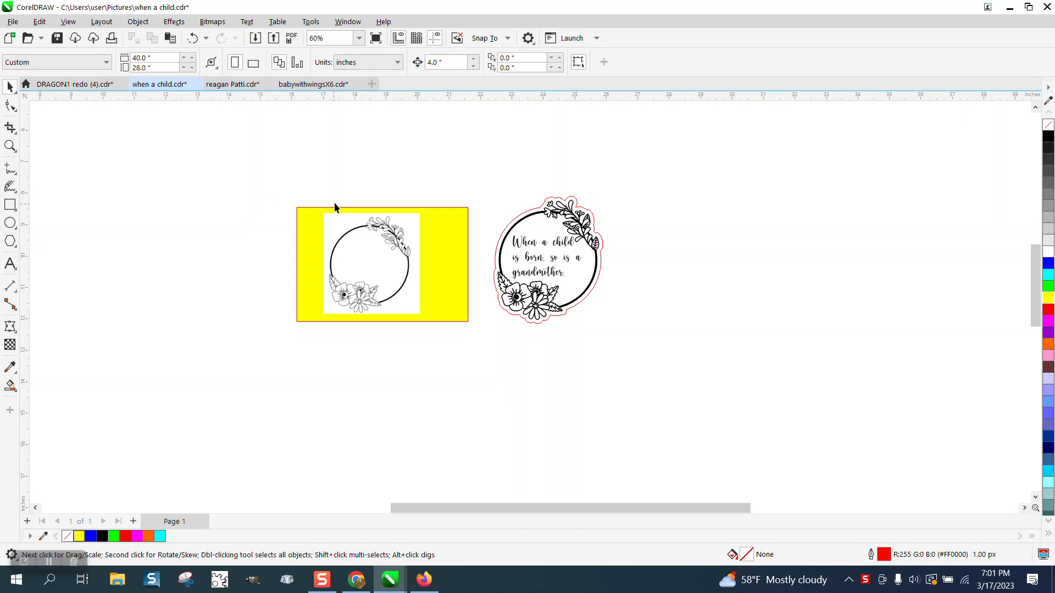
left_click(369, 237)
mouse_move(369, 237)
left_mouse_down()
mouse_move(286, 189)
mouse_move(368, 231)
mouse_move(354, 235)
left_mouse_up()
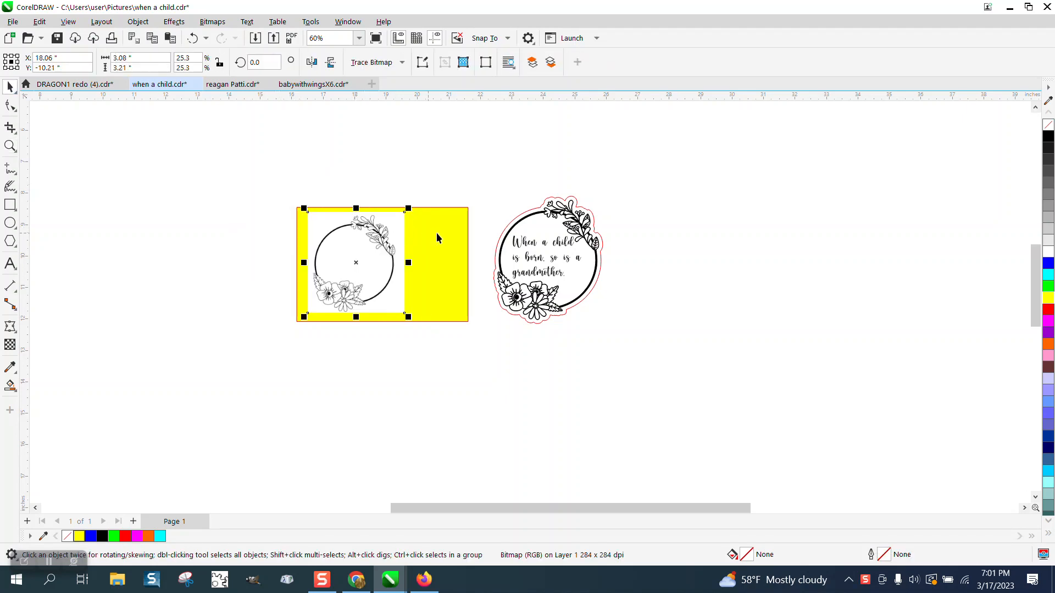
left_click(295, 264)
left_click_drag(295, 264, 155, 264)
left_click_drag(343, 258, 211, 256)
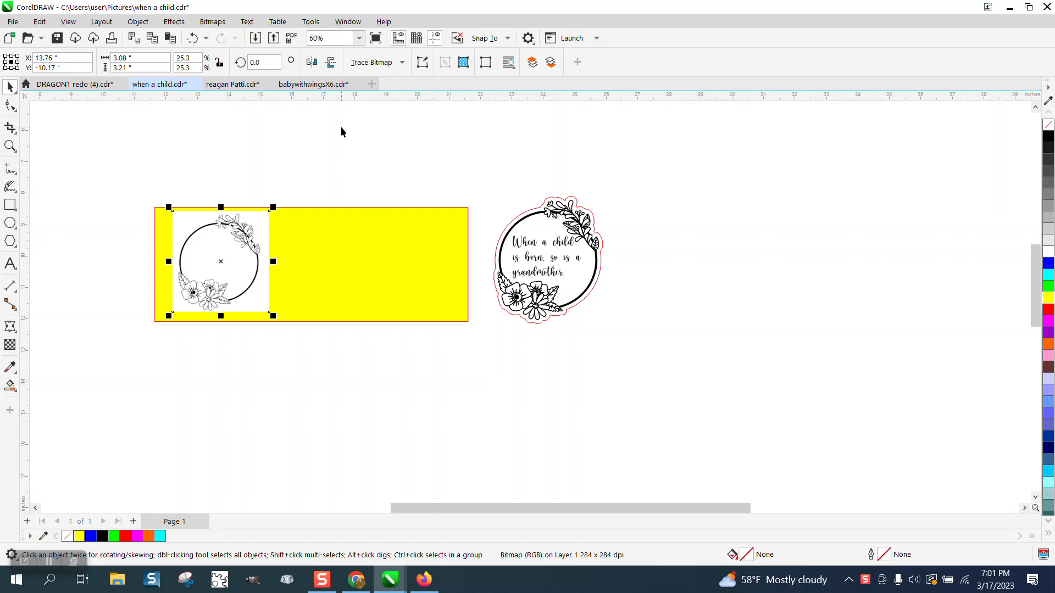
Step: Trace the wreath bitmap using the Clipart outline trace and move the traced group onto the yellow area beside the original
left_click(402, 63)
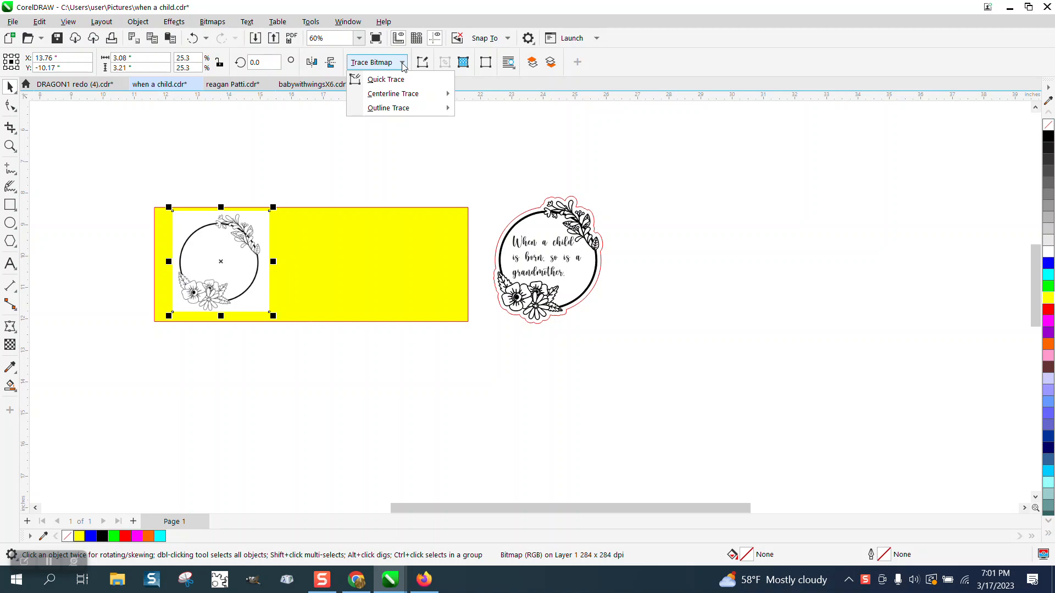
mouse_move(434, 109)
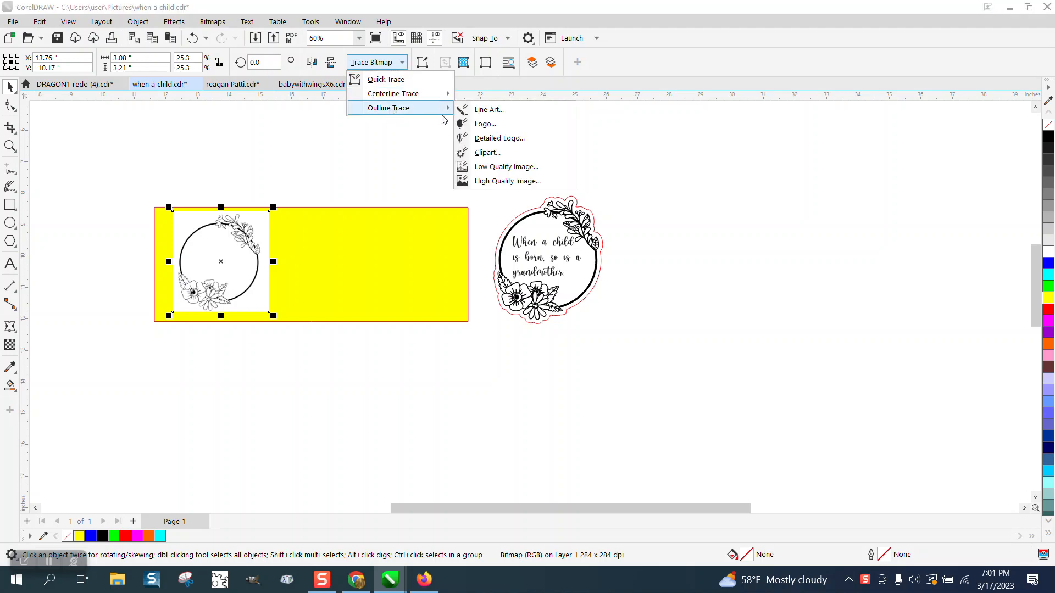
left_click(487, 154)
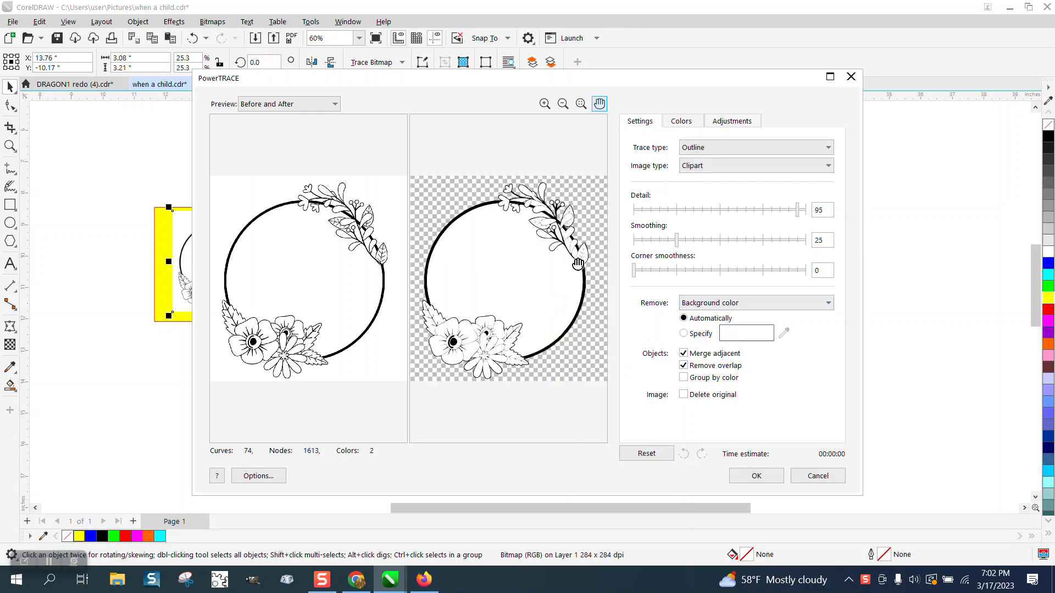
left_click(768, 480)
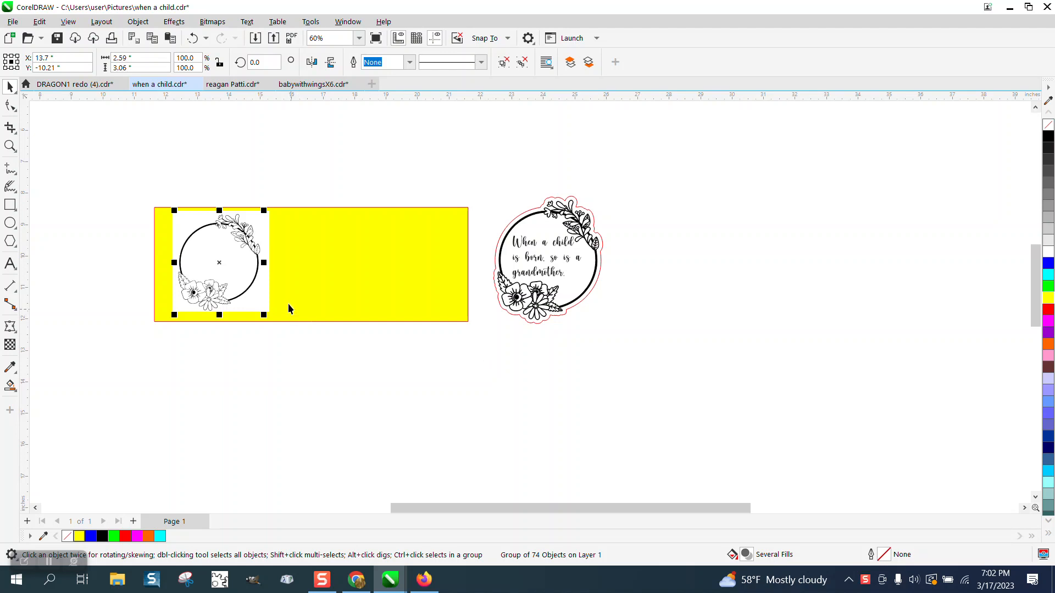
left_click_drag(219, 262, 327, 262)
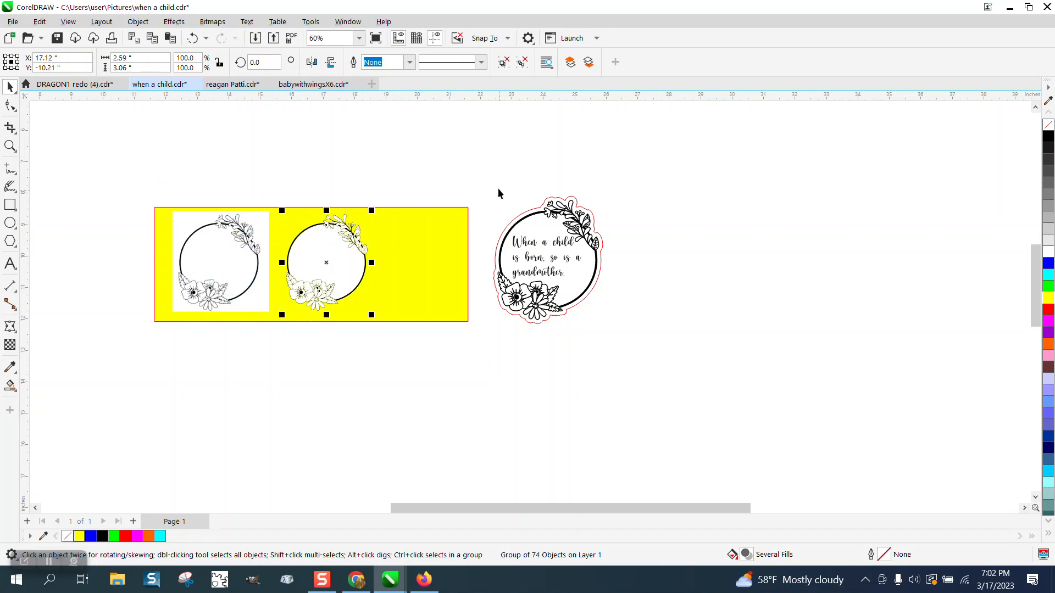
Step: Move the finished "When a child is born" design further right, away from the yellow rectangle, and clear the selection
left_click_drag(478, 183, 682, 368)
left_click_drag(556, 262, 712, 262)
left_click(363, 258)
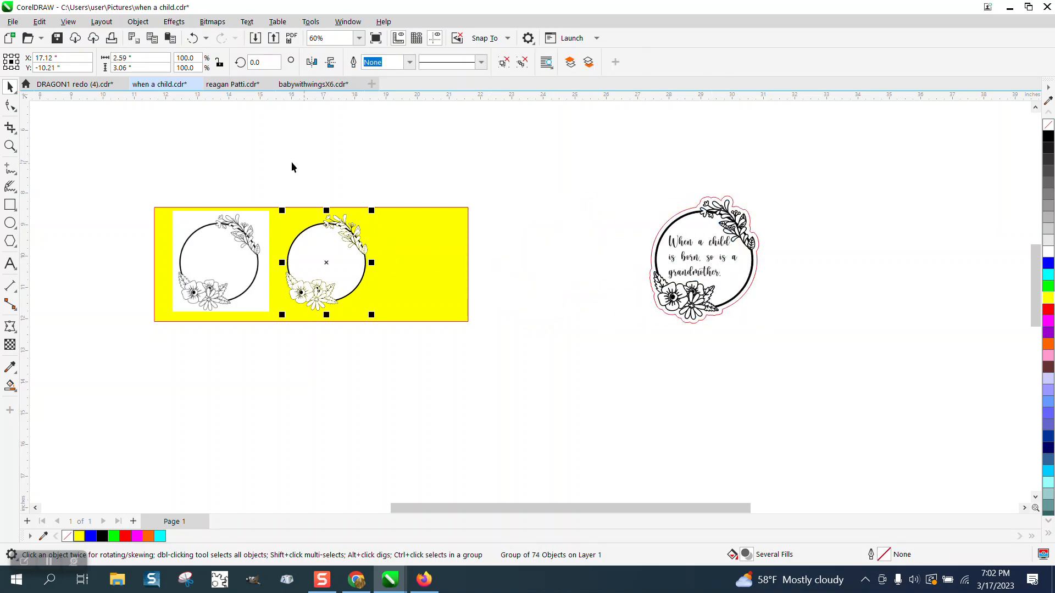
left_click(195, 132)
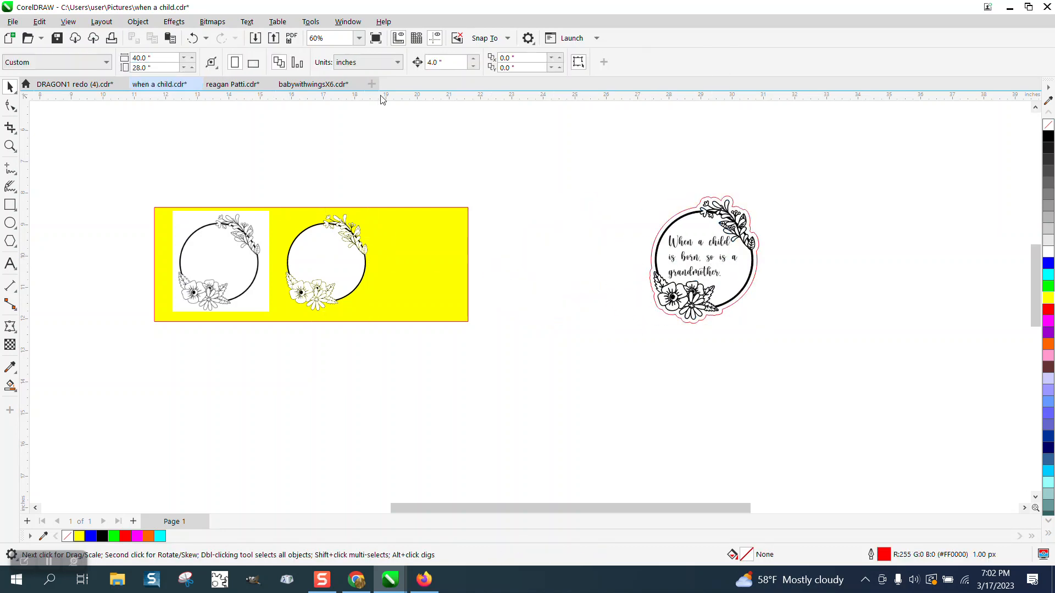
Step: Set the nudge distance to 4 inches and stretch the yellow rectangle rightward to about 12.45 inches wide
left_click(445, 65)
type("4")
left_click(466, 245)
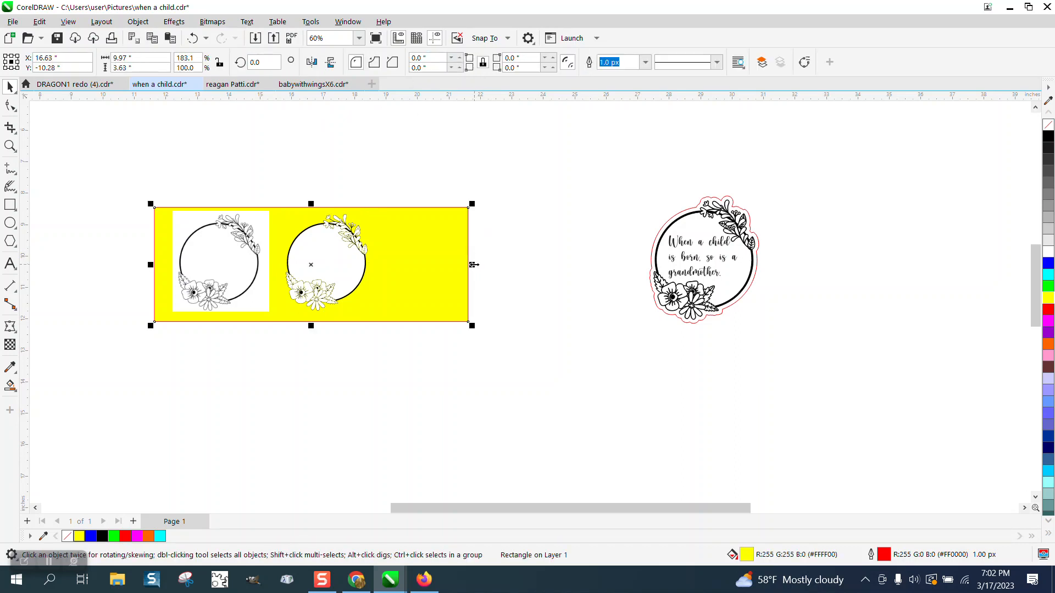
left_click_drag(472, 264, 550, 265)
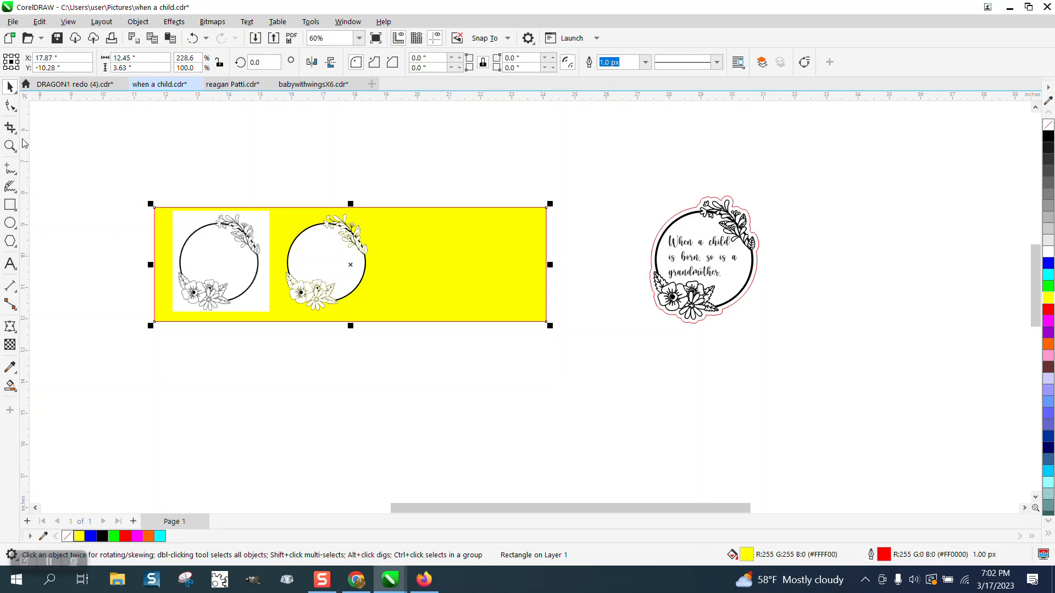
Step: Ungroup the traced wreath into separate objects
left_click_drag(271, 193, 469, 362)
left_click(10, 146)
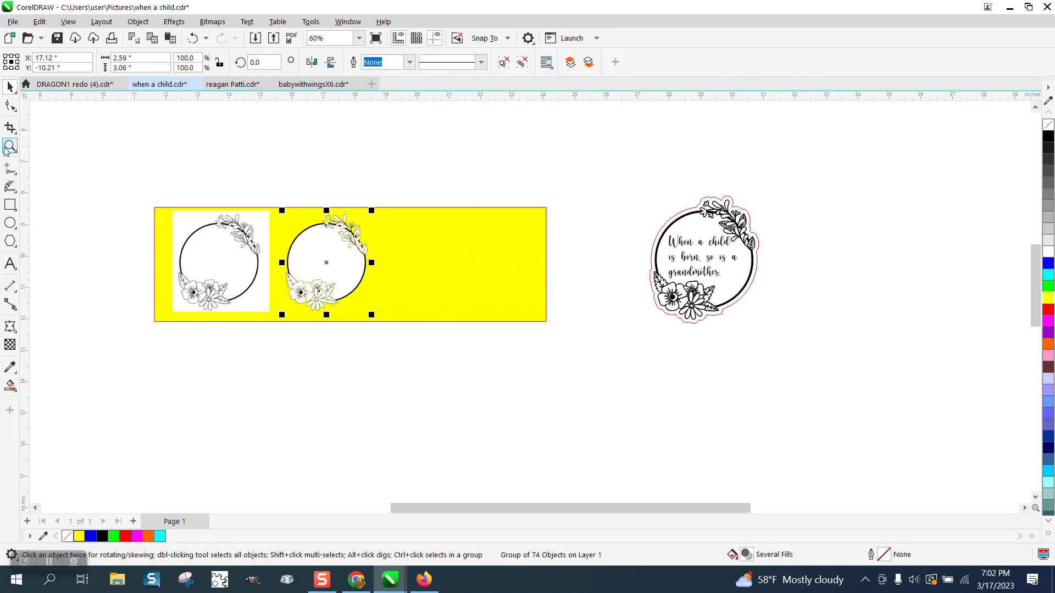
left_click_drag(281, 199, 438, 338)
left_click(10, 87)
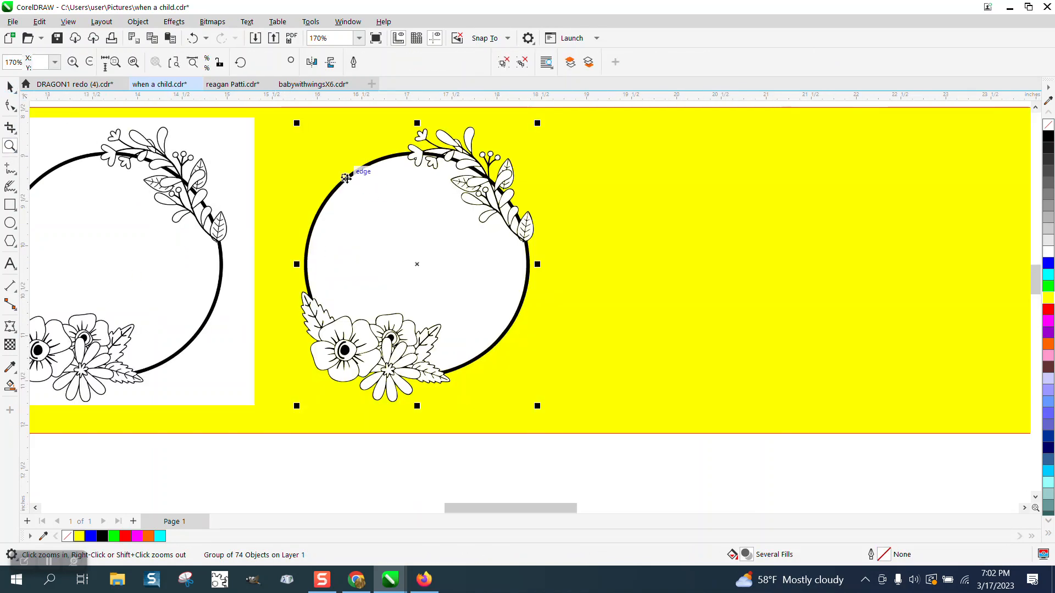
left_click(138, 21)
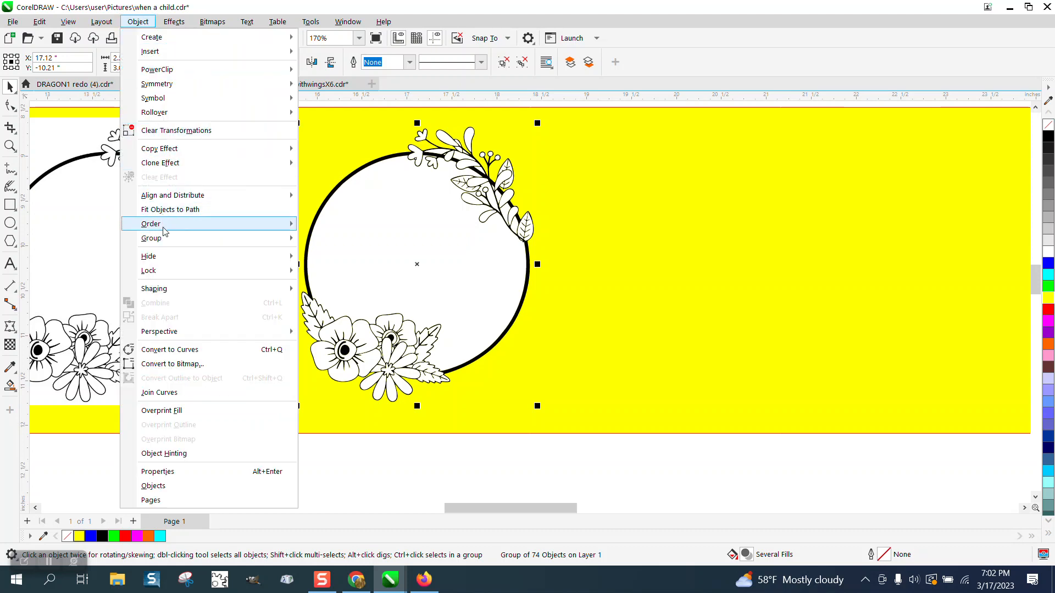
mouse_move(165, 242)
left_click(332, 253)
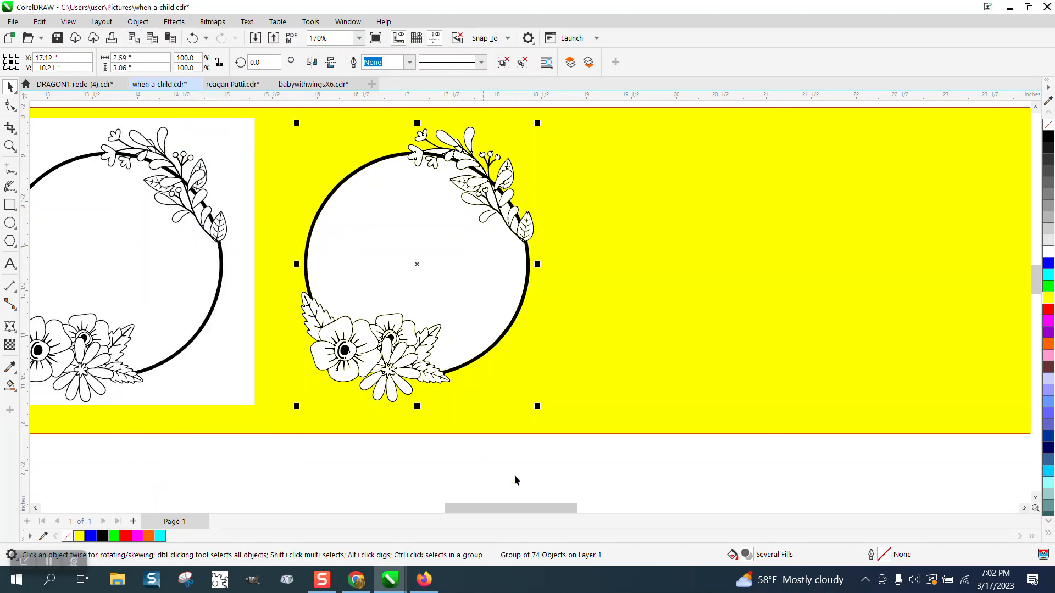
Step: Nudge the trace's black wreath line work and the two black flower-centre pieces 4 inches to the right
left_click(515, 437)
left_click(512, 328)
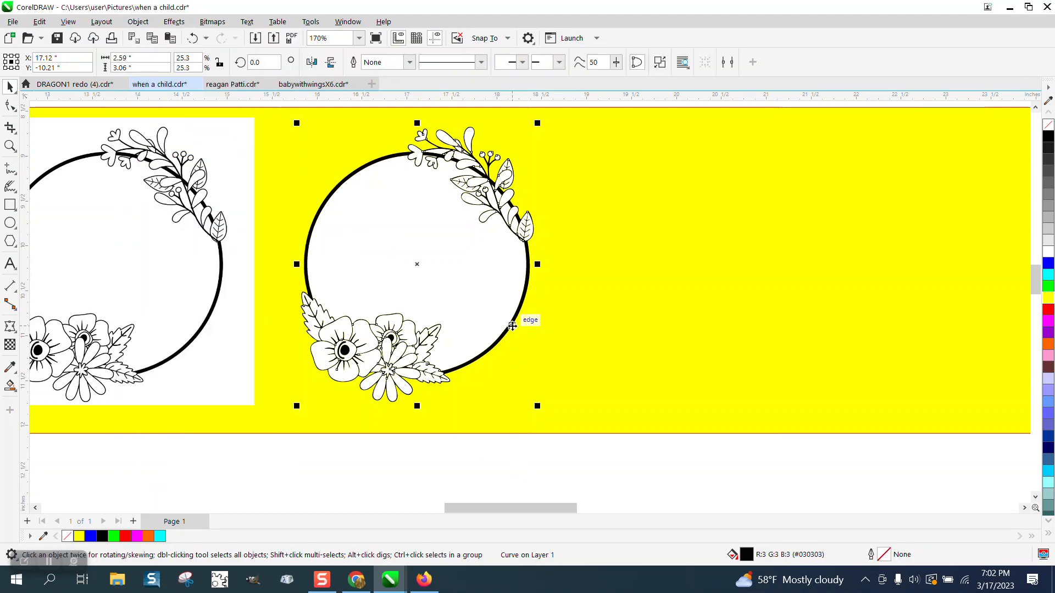
key("Right")
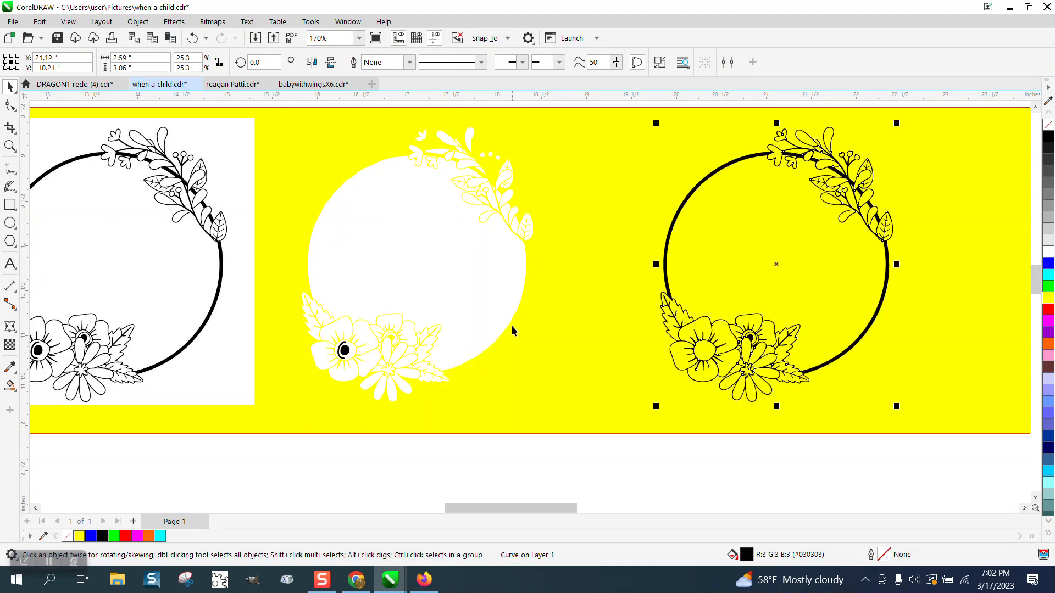
left_click(344, 351)
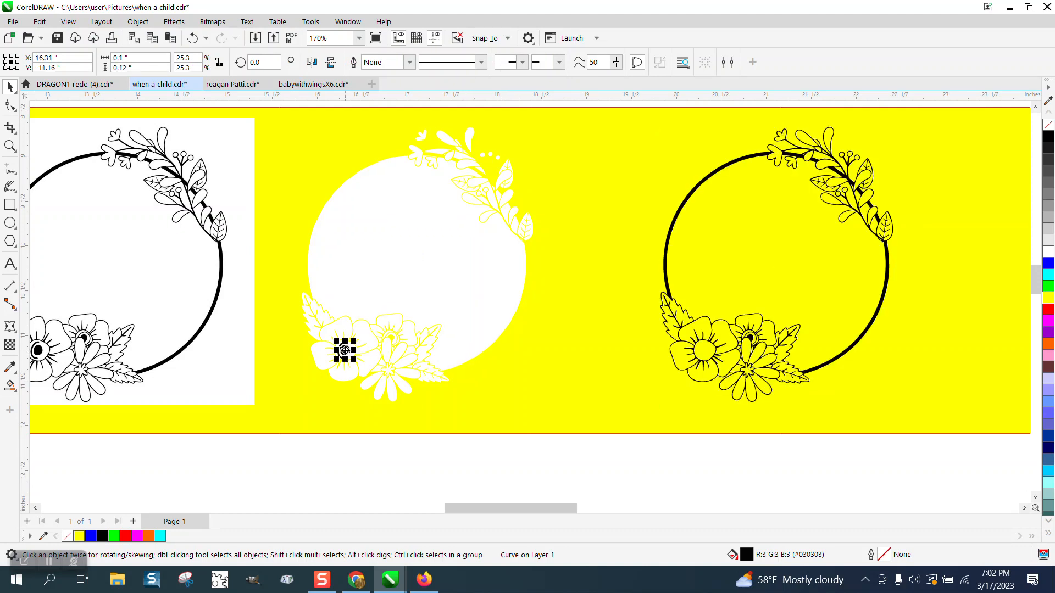
key("Right")
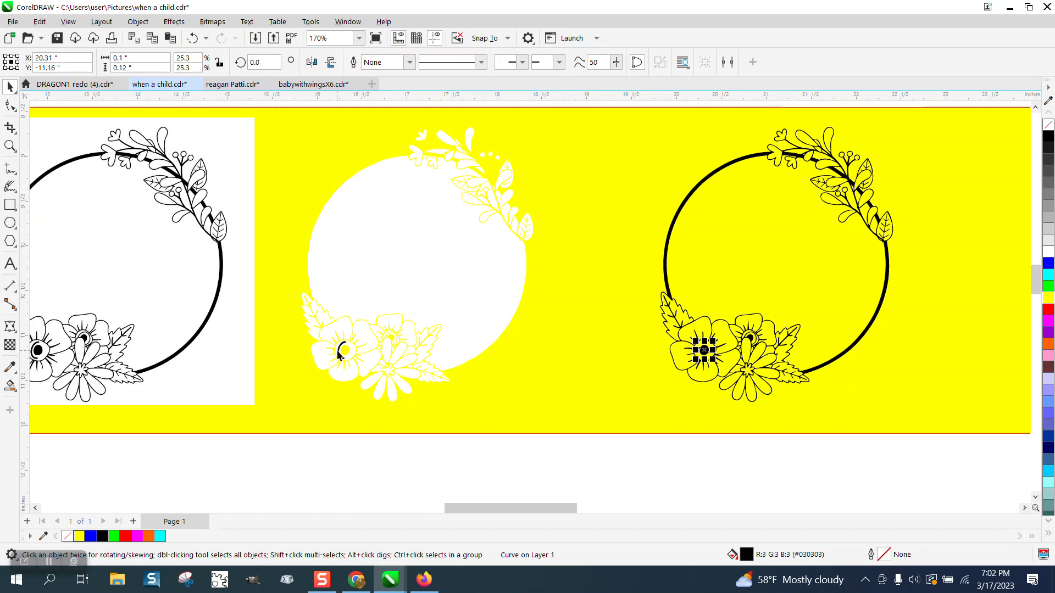
left_click(341, 352)
key("Right")
Step: Select all the leftover white pieces of the trace, fill them black, and delete them
scroll(345, 353, "down", 1)
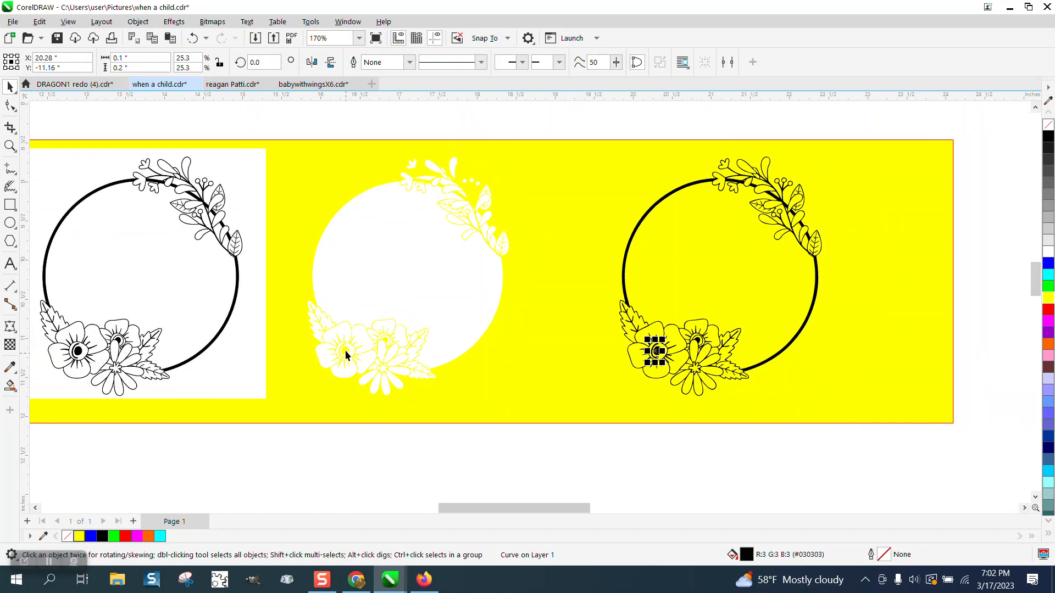
left_click_drag(284, 118, 476, 429)
left_click_drag(566, 457, 568, 460)
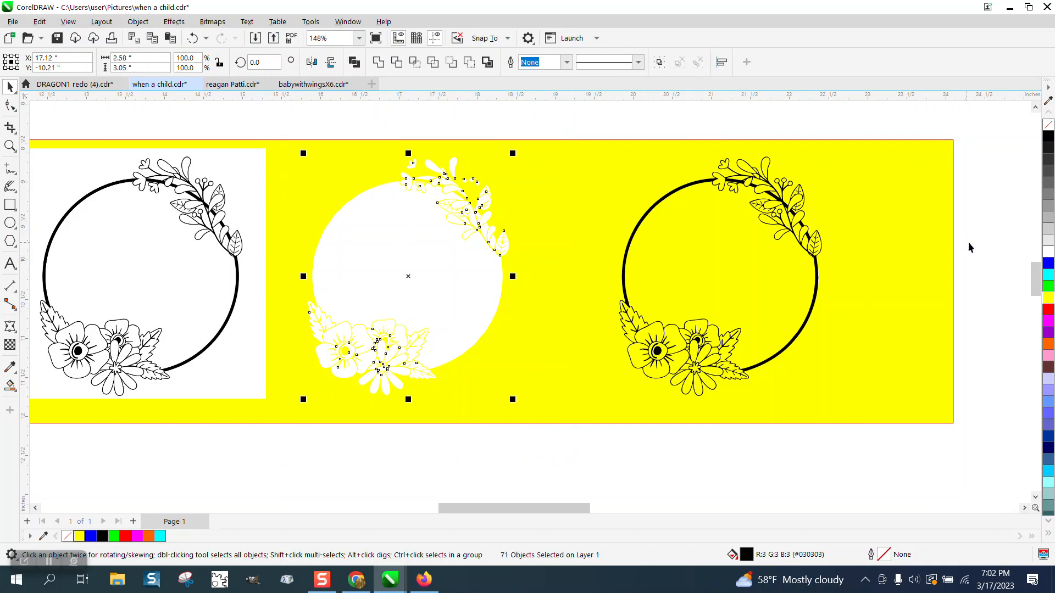
left_click(1049, 137)
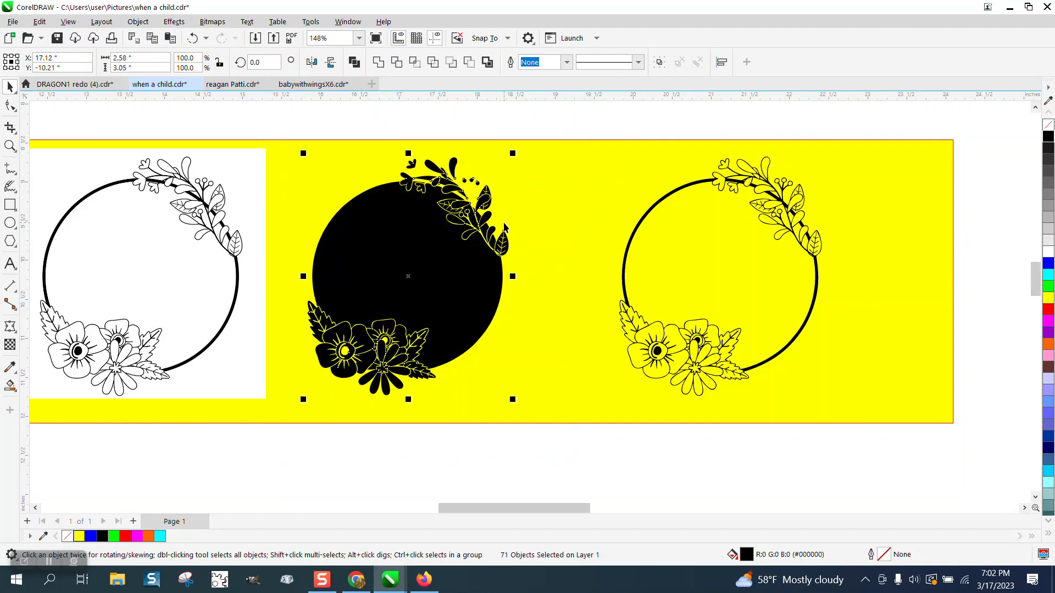
key("Delete")
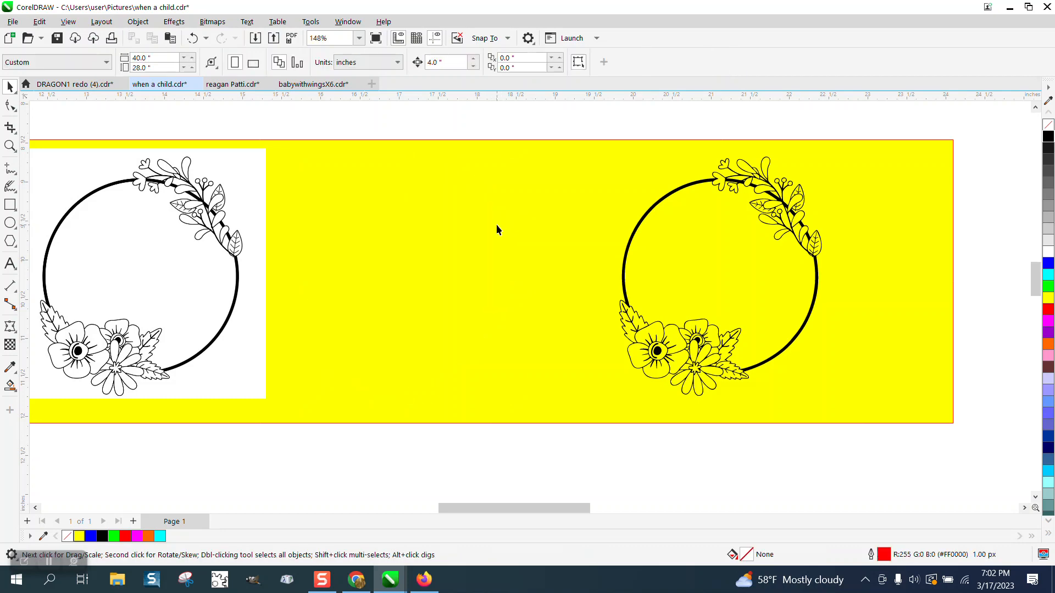
Step: Shrink the yellow rectangle from its right side to about 4.23 inches wide so it backs only the original bitmap
scroll(496, 224, "down", 2)
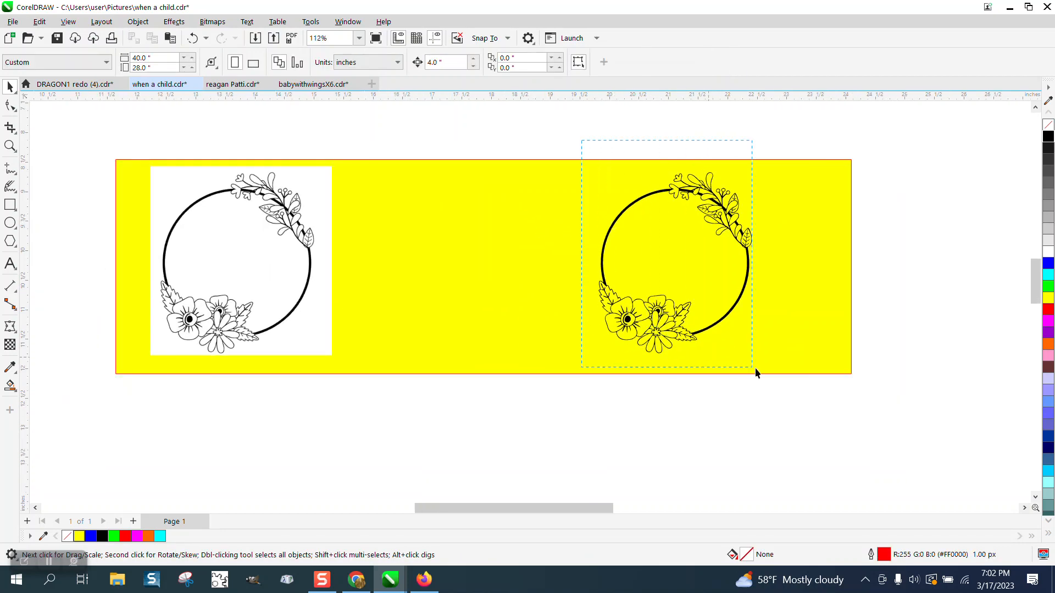
left_click_drag(755, 369, 756, 368)
left_click(852, 291)
left_click(852, 295)
left_click_drag(853, 261, 371, 258)
scroll(447, 288, "down", 1)
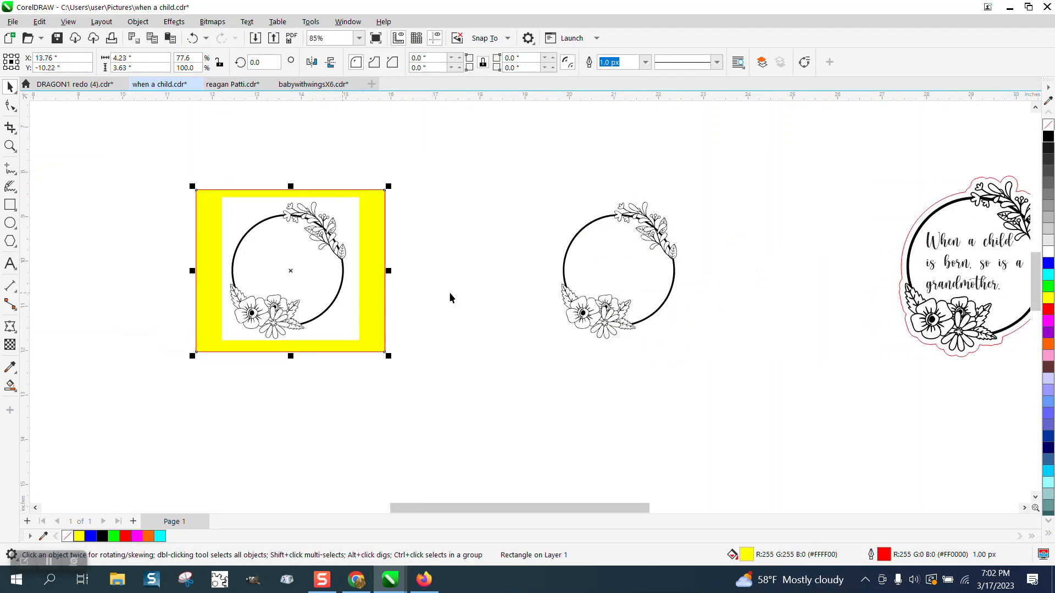
Step: Draw a rectangle about 4.22 by 4.34 inches around the black traced wreath
left_click(18, 204)
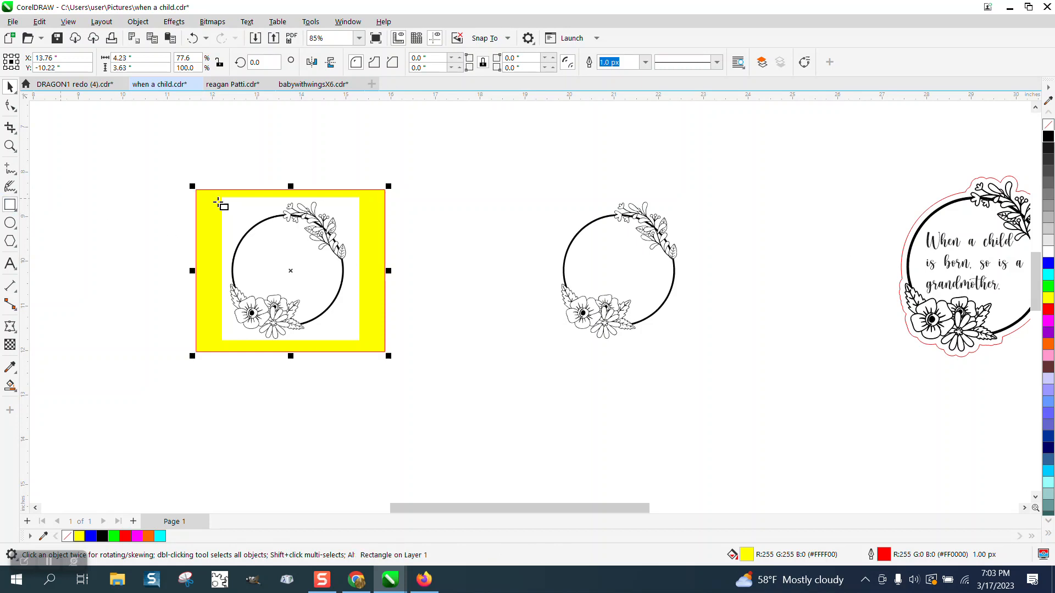
left_click_drag(527, 176, 715, 369)
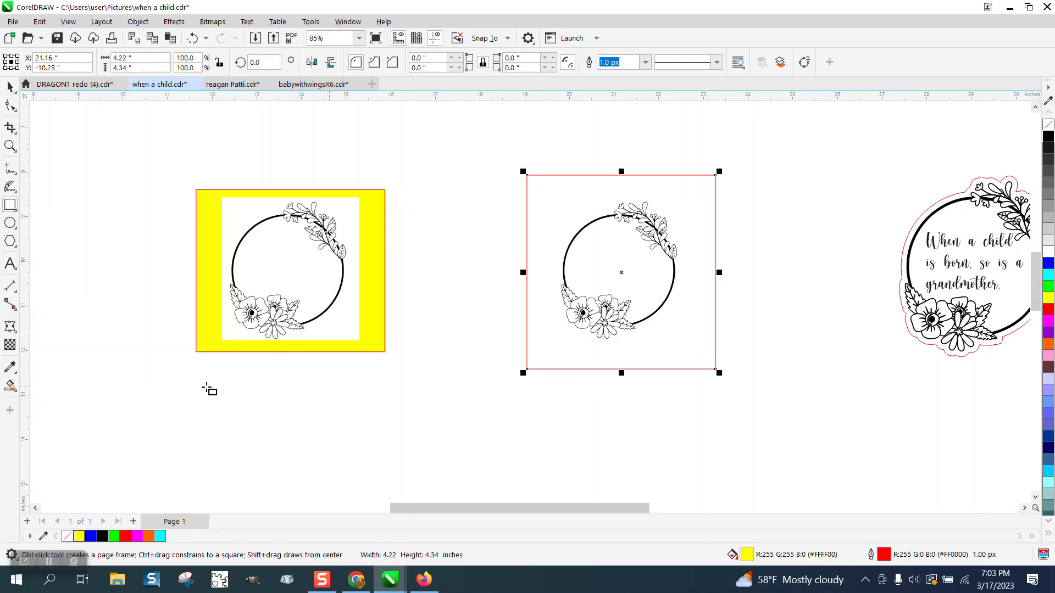
Step: Smart Fill the area between the new rectangle and the wreath in red and nudge the fill down 4 inches
left_click(10, 385)
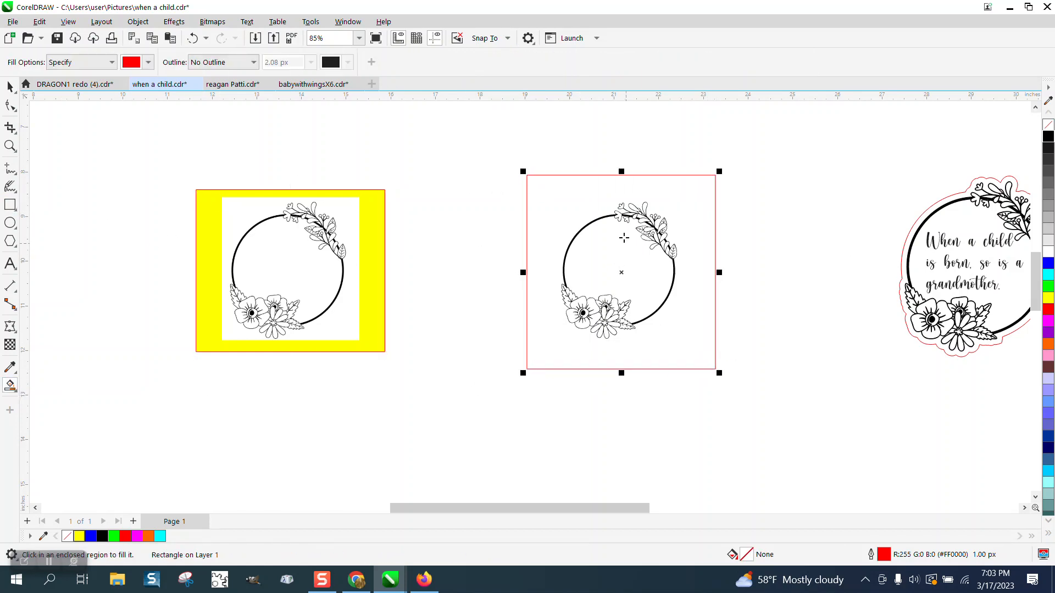
left_click(573, 213)
scroll(573, 214, "down", 2)
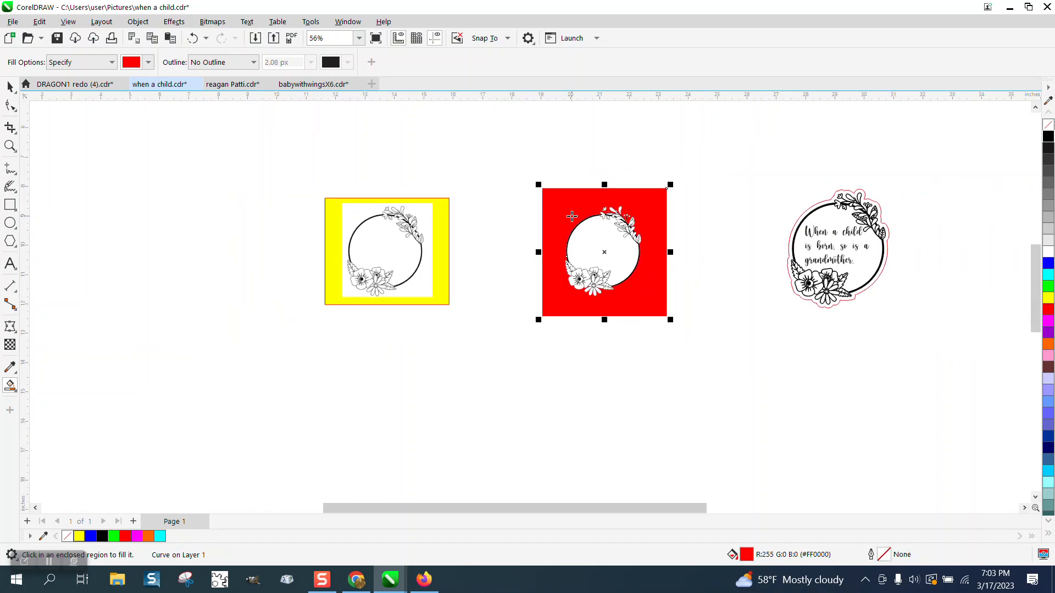
key("shift+Down")
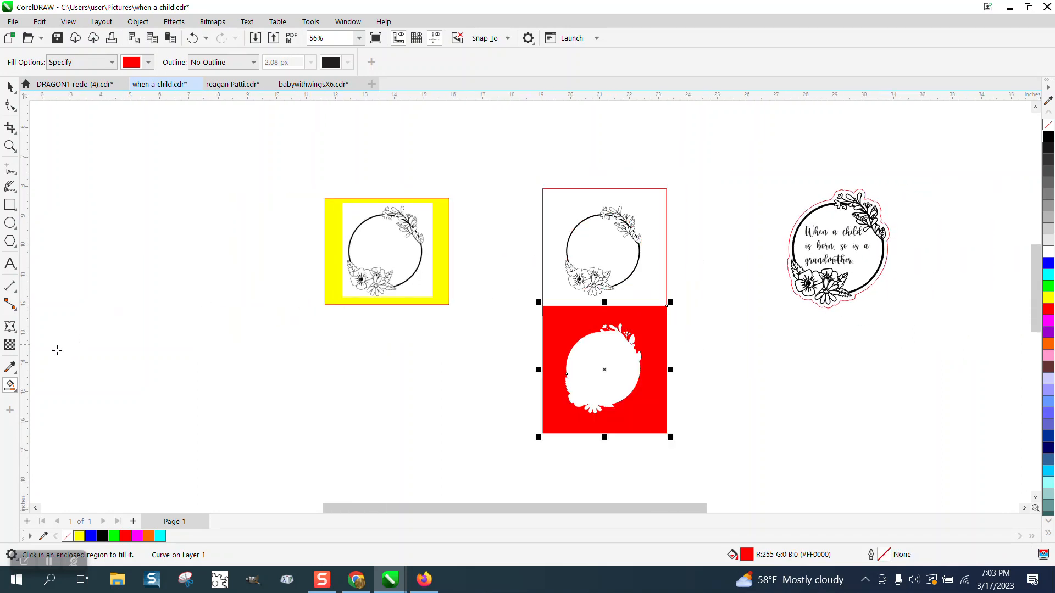
Step: Smart Fill the wreath-shaped opening inside the red shape with green
left_click(149, 62)
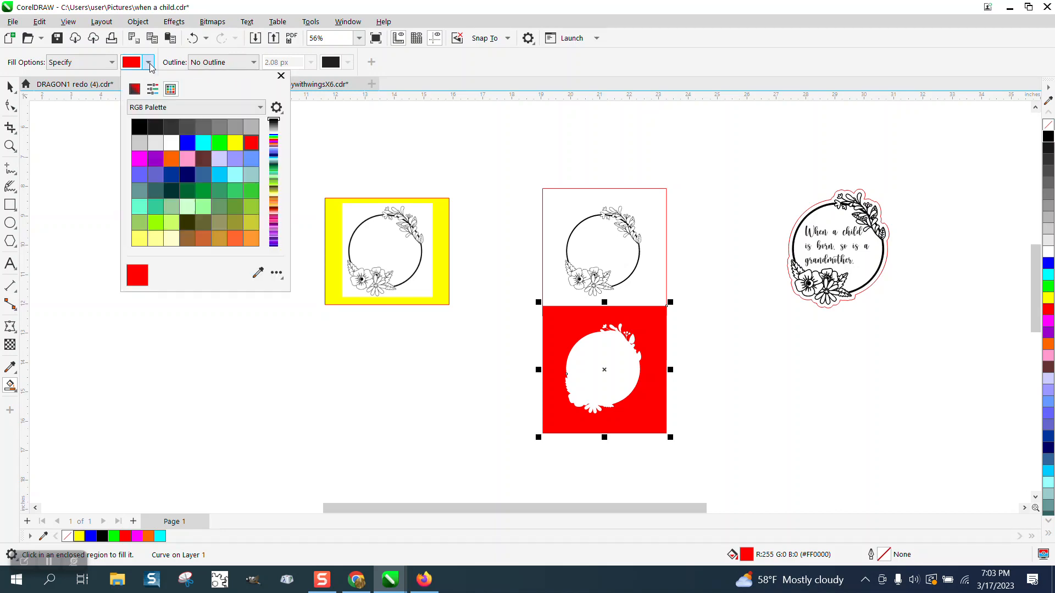
left_click(219, 142)
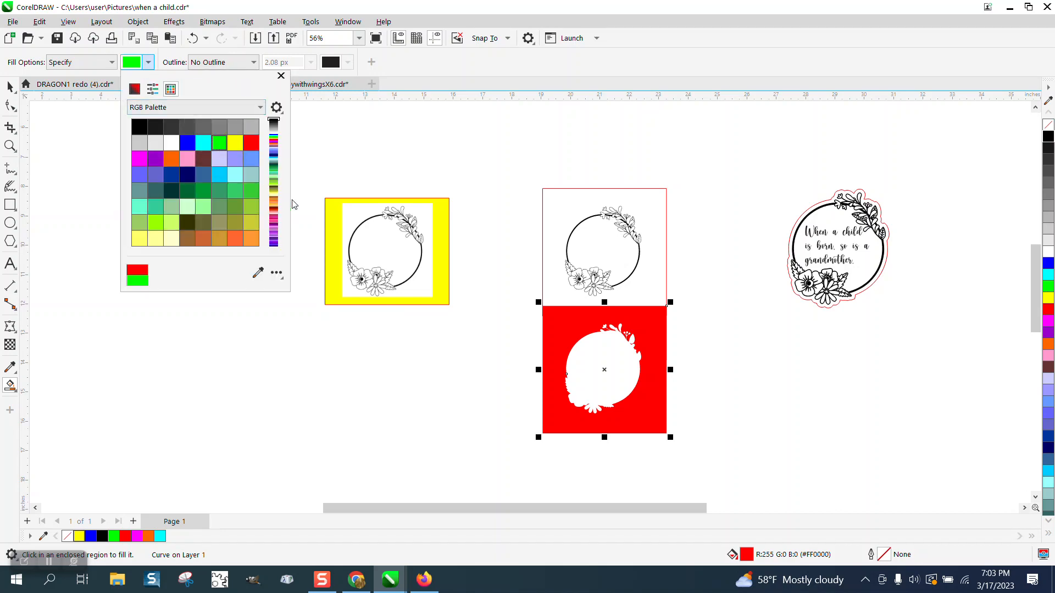
left_click(600, 360)
left_click(600, 360)
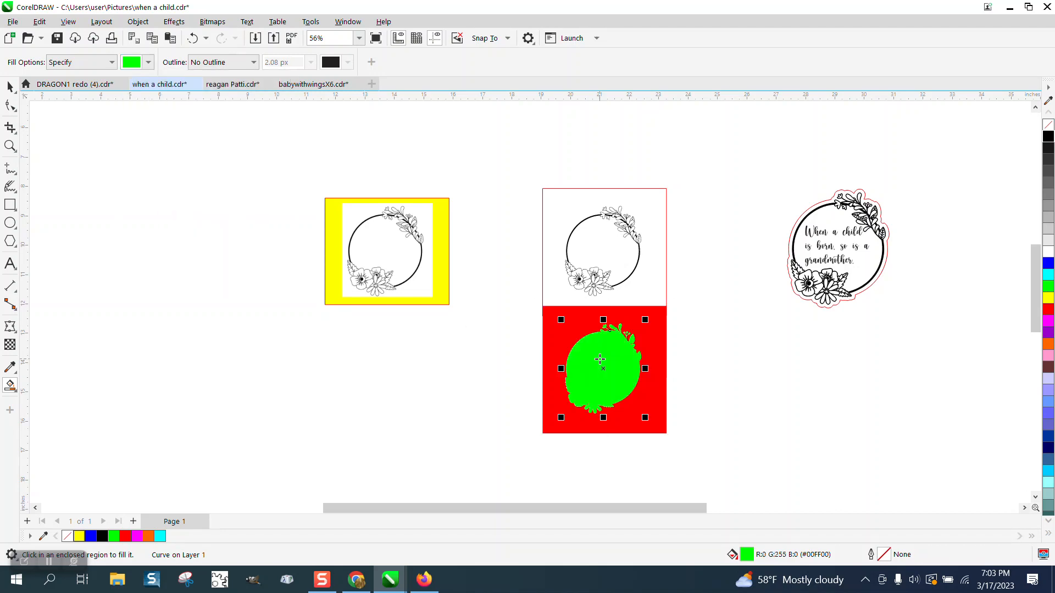
Step: Nudge the green wreath silhouette 4 inches right and replace its fill with a black outline
key("Right")
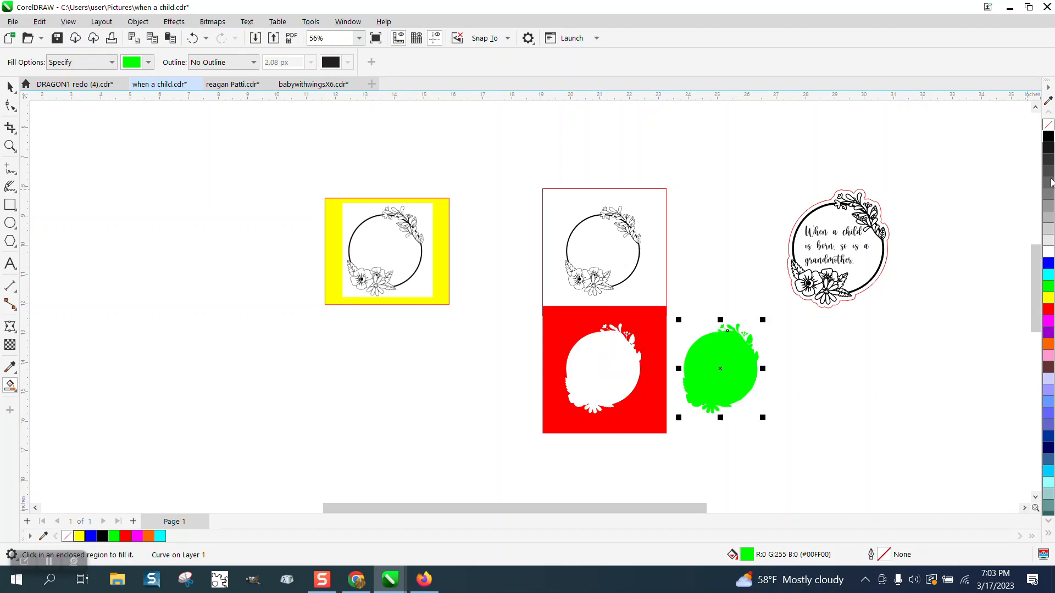
left_click(1048, 125)
right_click(1048, 137)
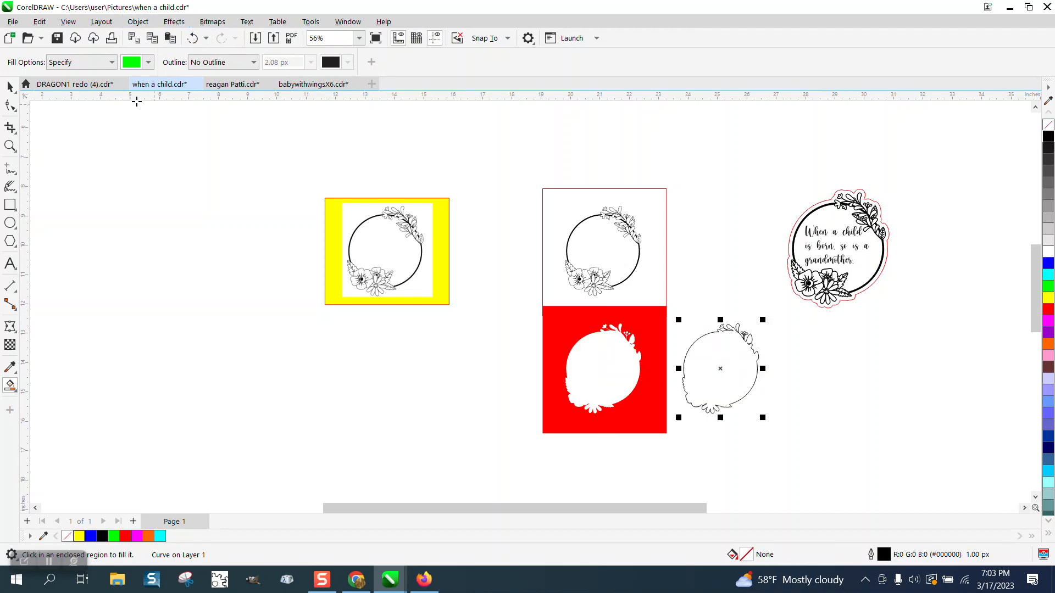
Step: Apply a one-step outside contour with a 0.1 inch offset and rounded corners to the outlined silhouette
left_click(10, 146)
left_click_drag(675, 306, 814, 432)
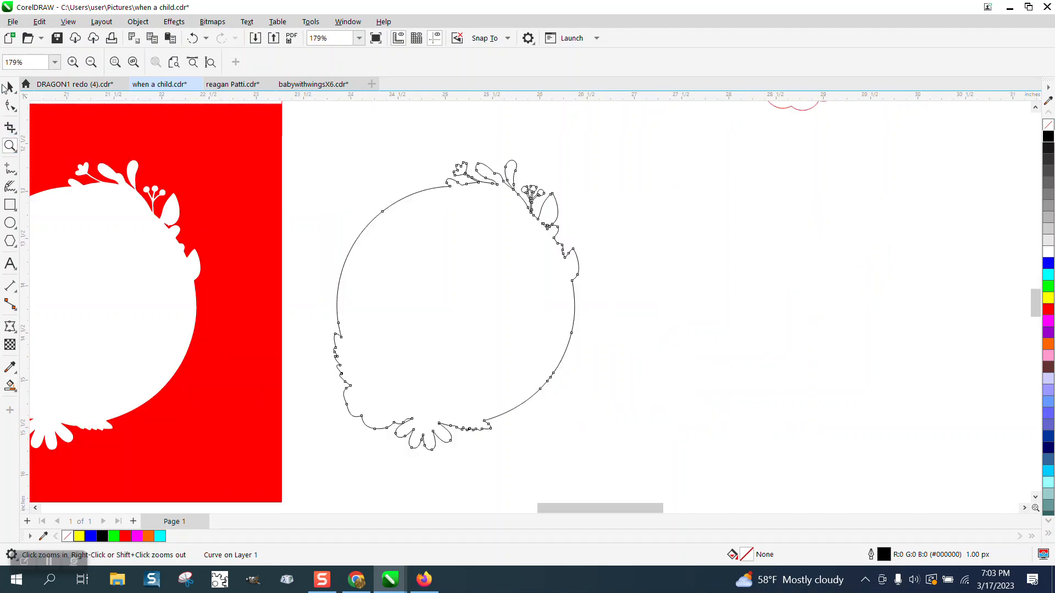
left_click(8, 88)
left_click(138, 21)
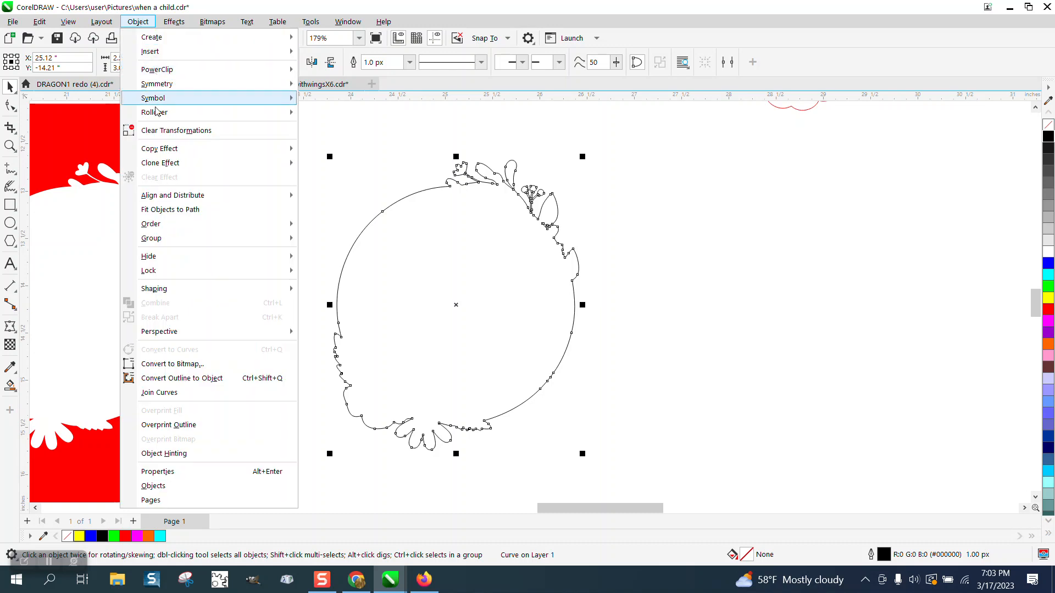
mouse_move(173, 21)
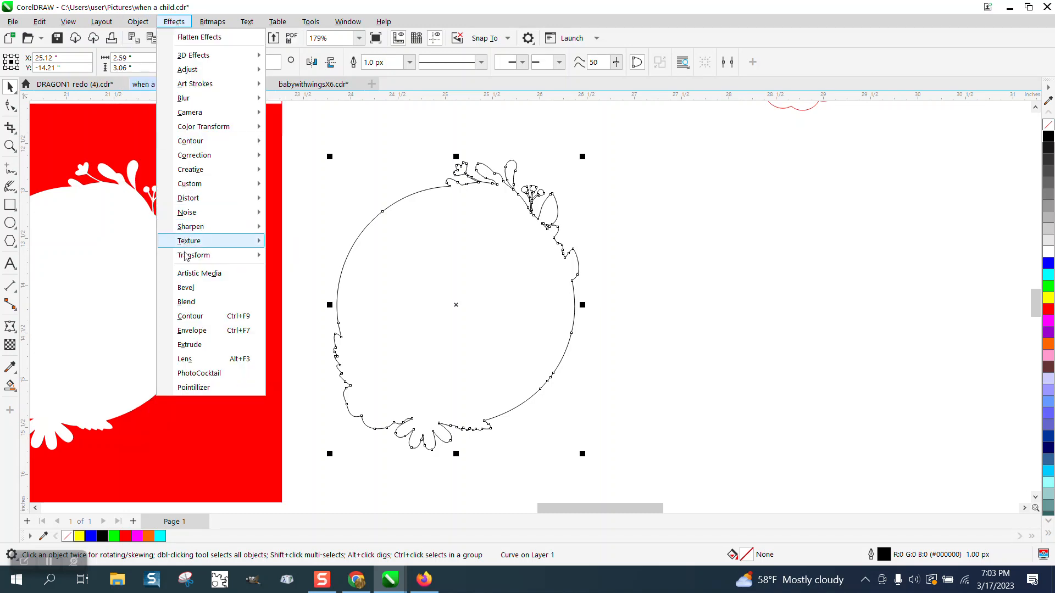
left_click(190, 316)
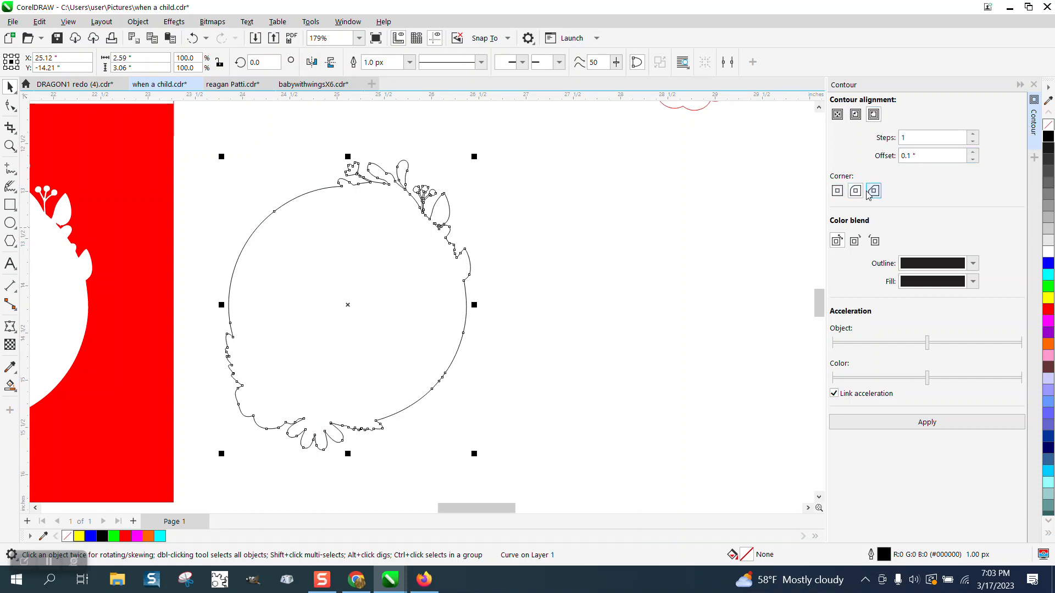
left_click(927, 421)
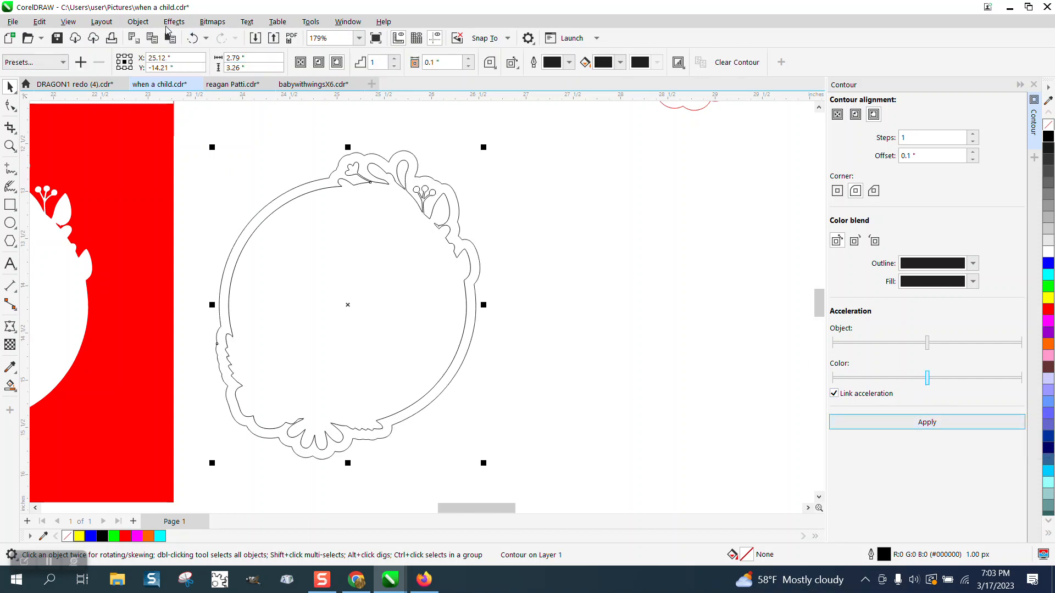
Step: Break the contour apart and nudge the inner silhouette outline 4 inches right, away from the offset contour
left_click(138, 21)
left_click(206, 319)
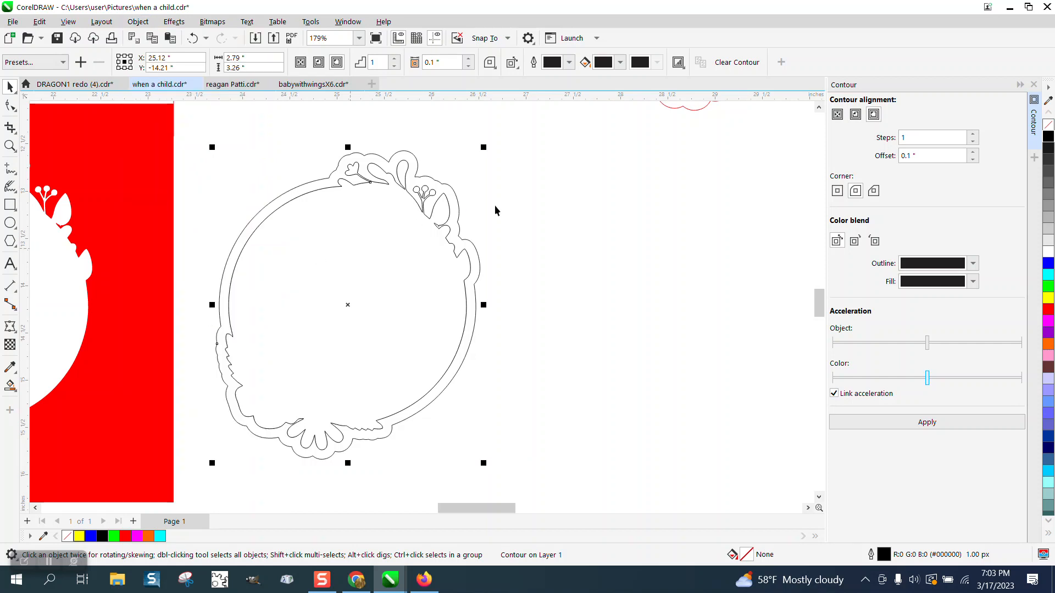
left_click(404, 266)
left_click(406, 267)
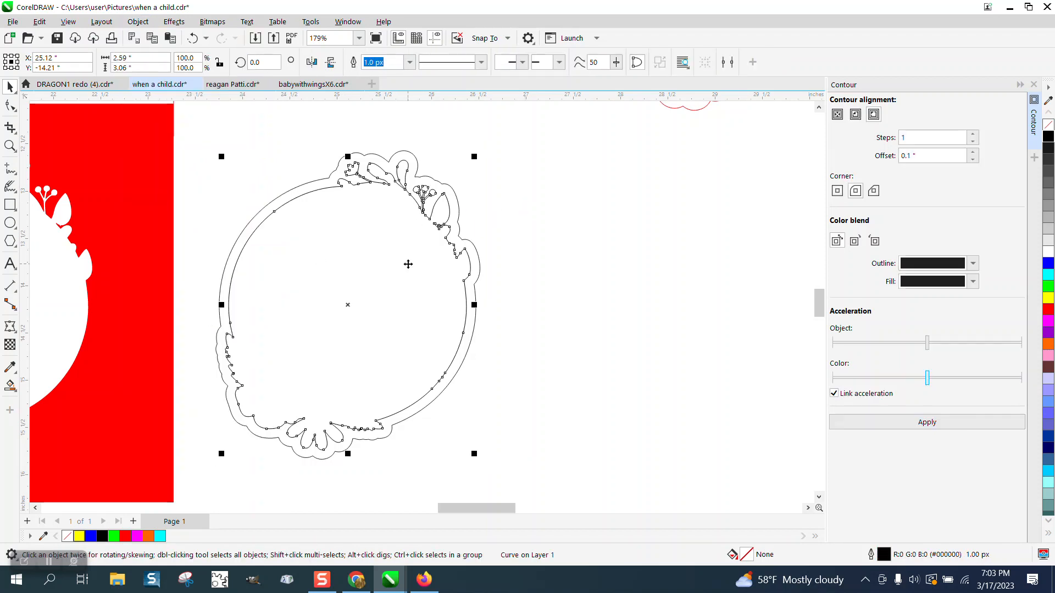
key("Right")
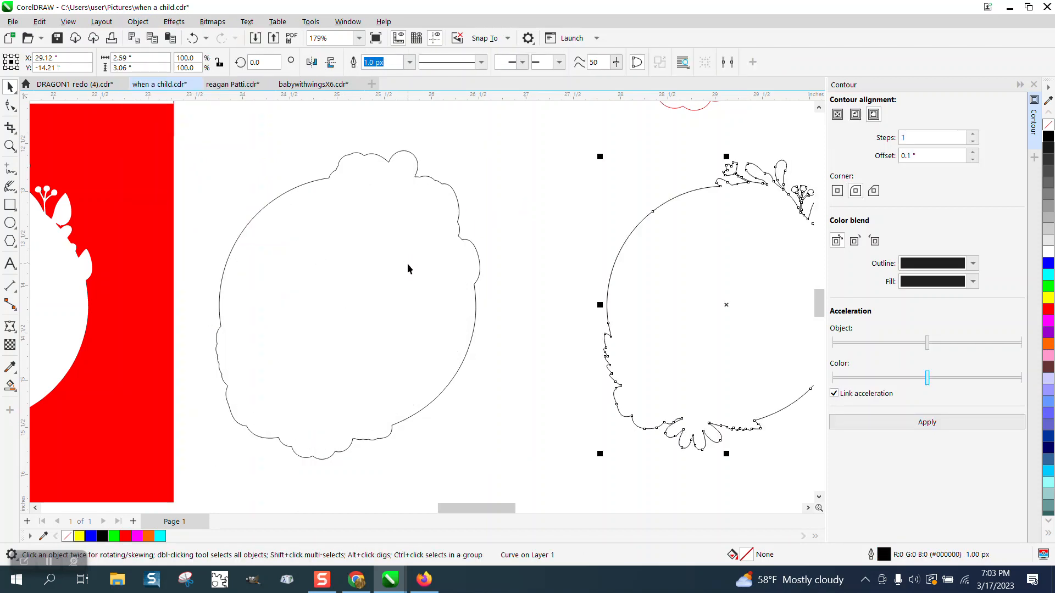
Step: Give the offset contour a red outline with Hairline width
left_click(467, 251)
right_click(1048, 309)
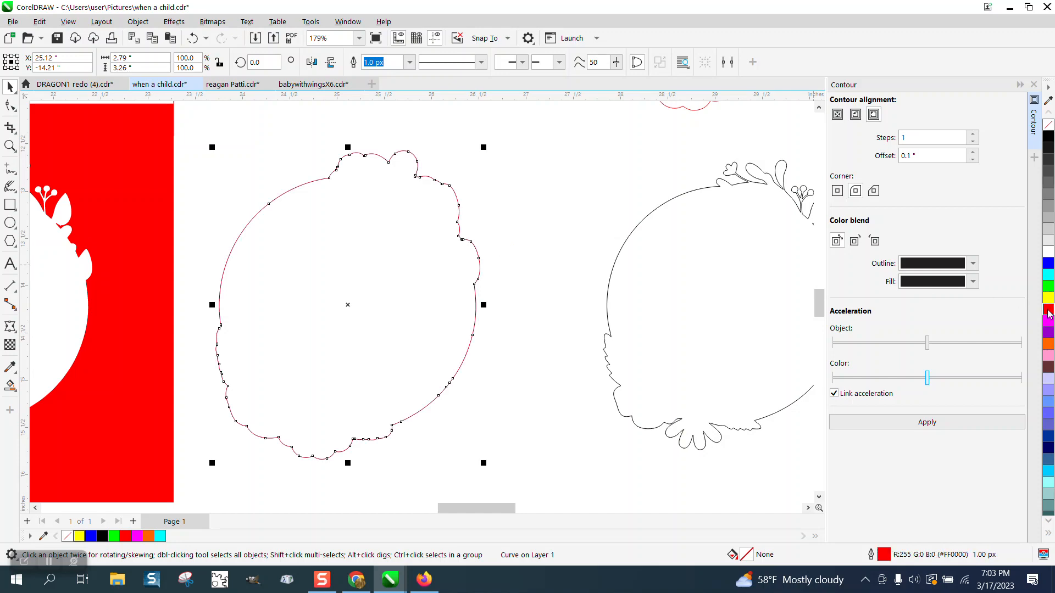
left_click(409, 62)
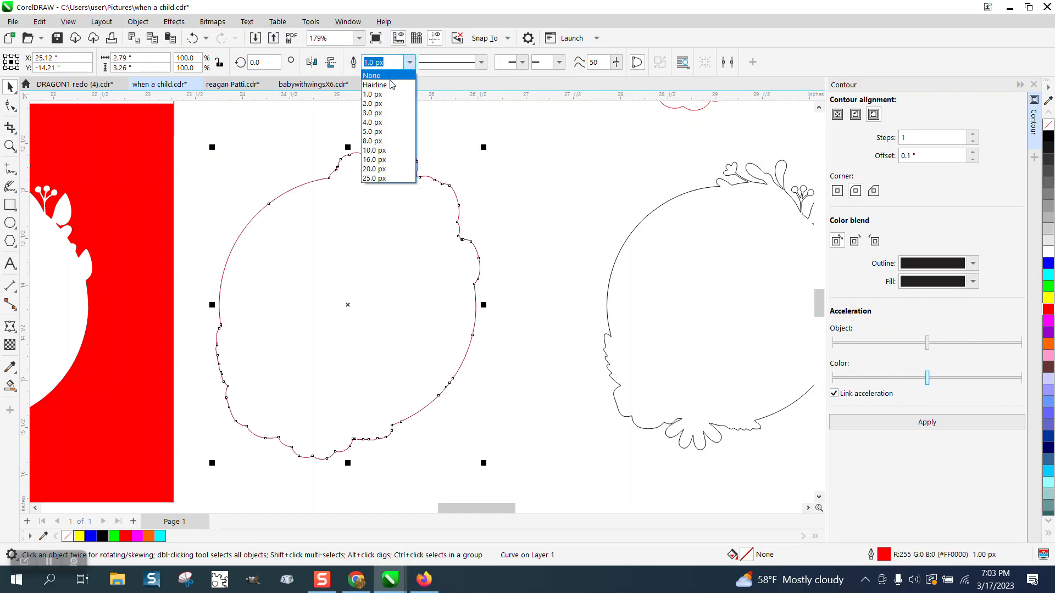
left_click(386, 88)
Step: Delete the rectangle surrounding the black traced wreath
scroll(479, 193, "down", 1)
scroll(479, 194, "down", 3)
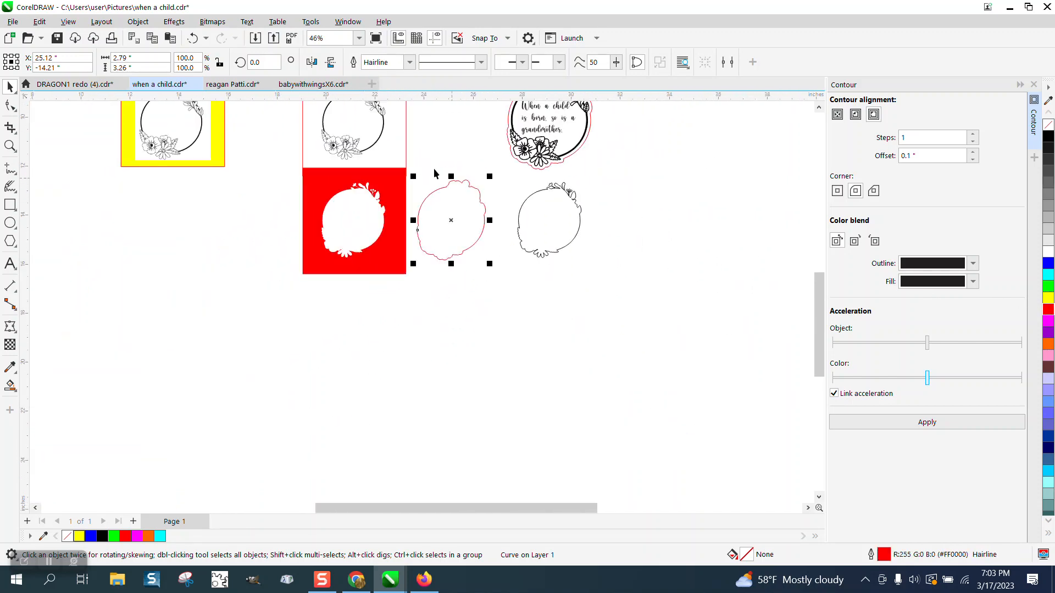
left_click(406, 140)
left_click(417, 124)
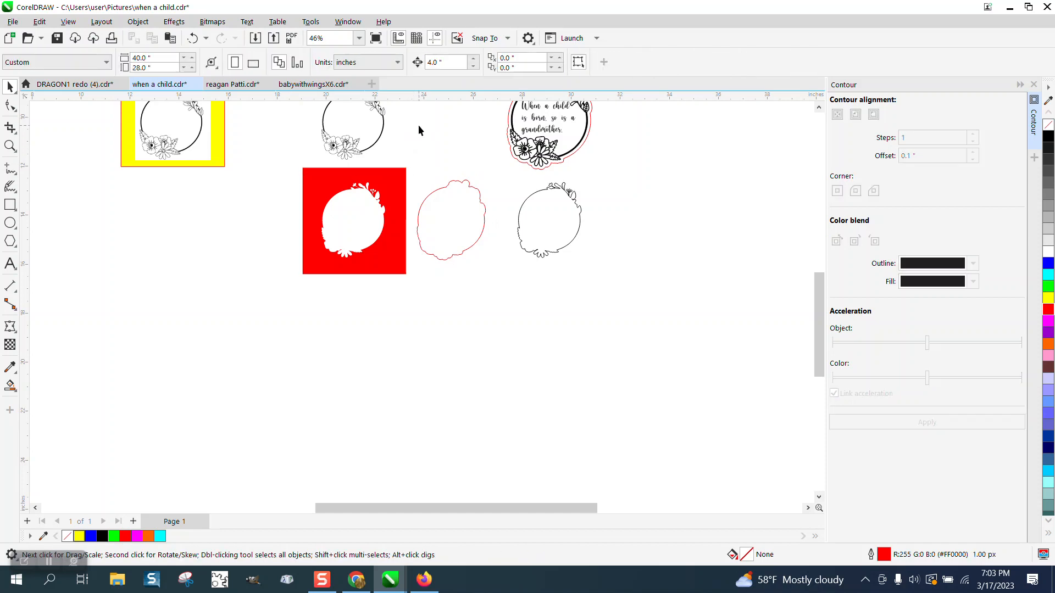
Step: Nudge the red contour 4 inches up and 4 inches left so it surrounds the black traced wreath
left_click(471, 220)
scroll(479, 240, "down", 1)
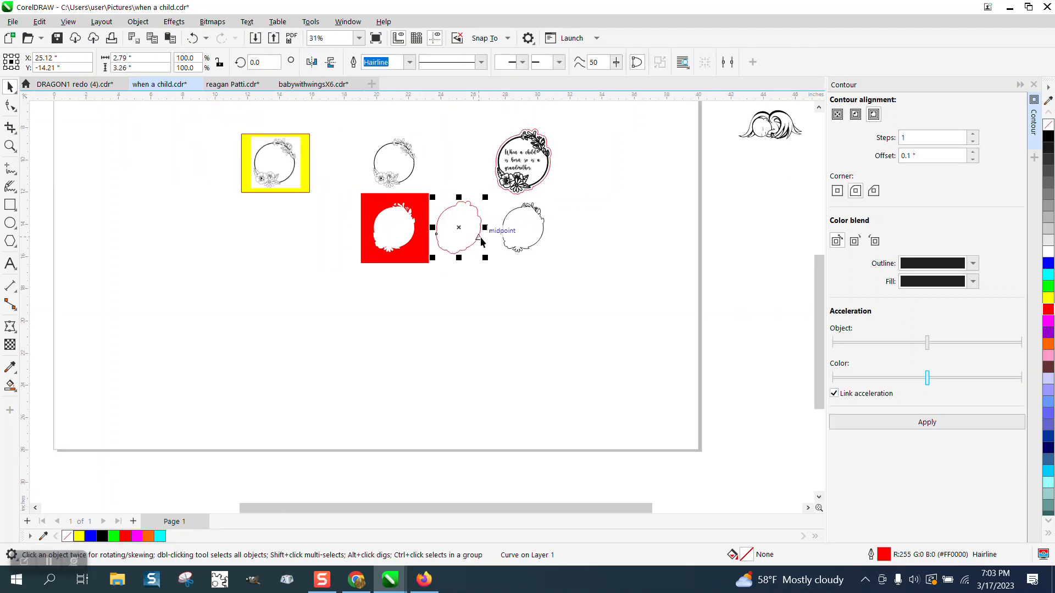
key("Up")
key("Left")
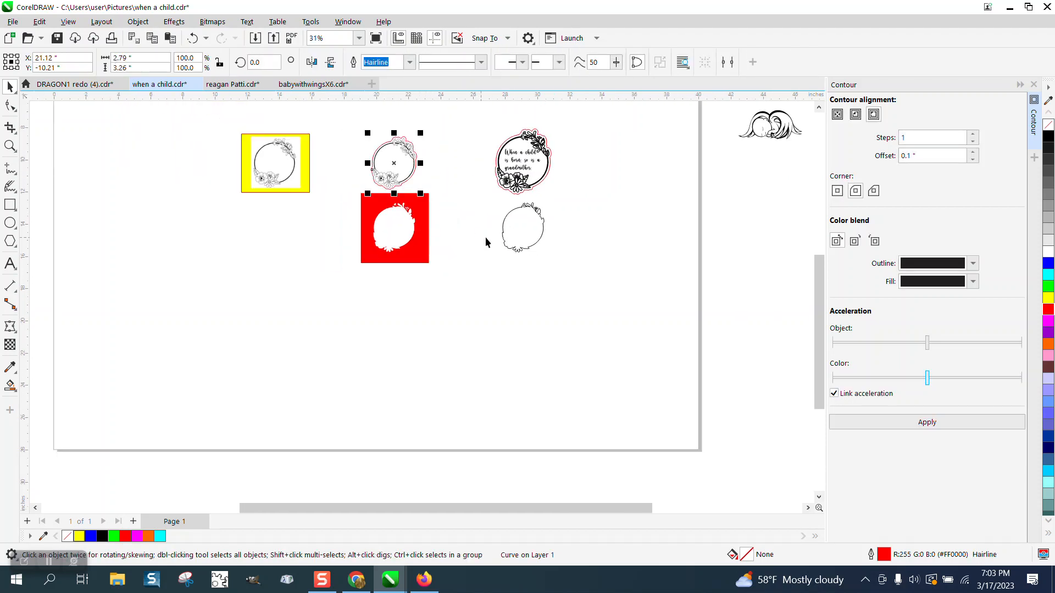
Step: Examine how the red cut contour fits around the traced wreath's flowers and leaves
left_click(10, 146)
left_click_drag(373, 131, 458, 193)
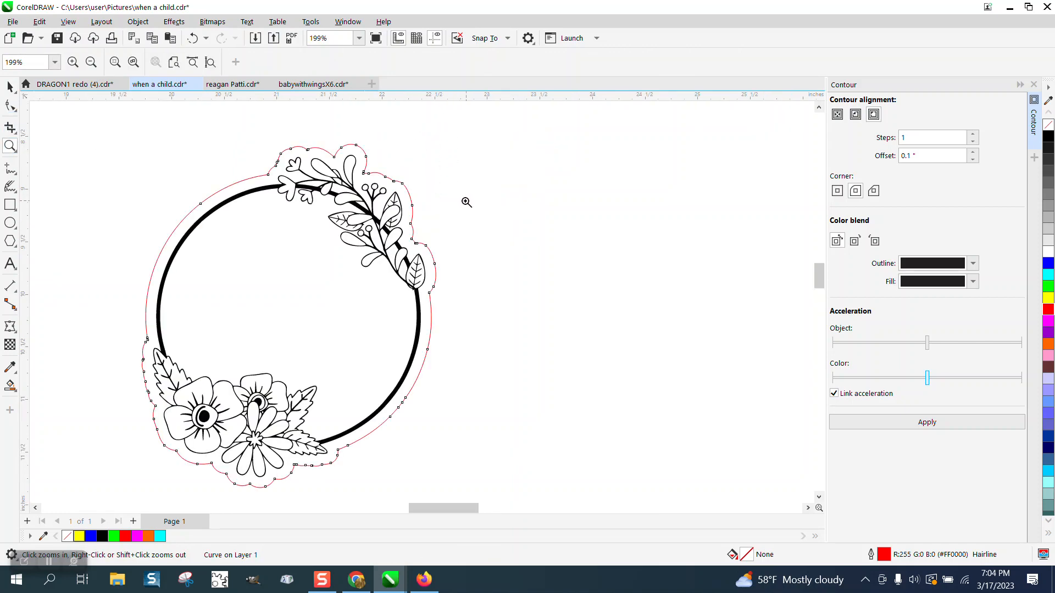
scroll(496, 200, "down", 3)
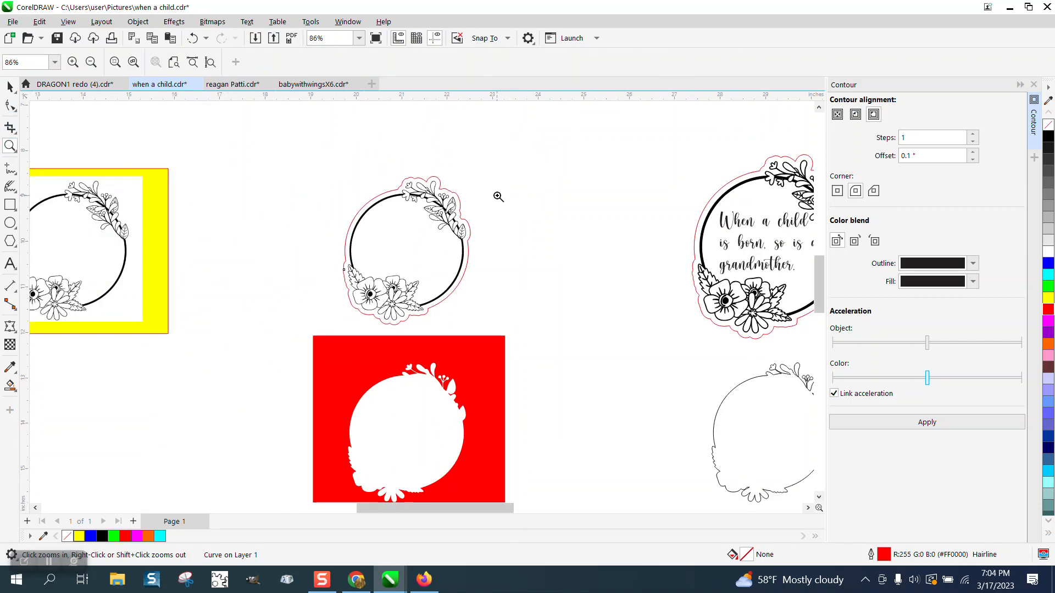
left_click_drag(342, 174, 561, 351)
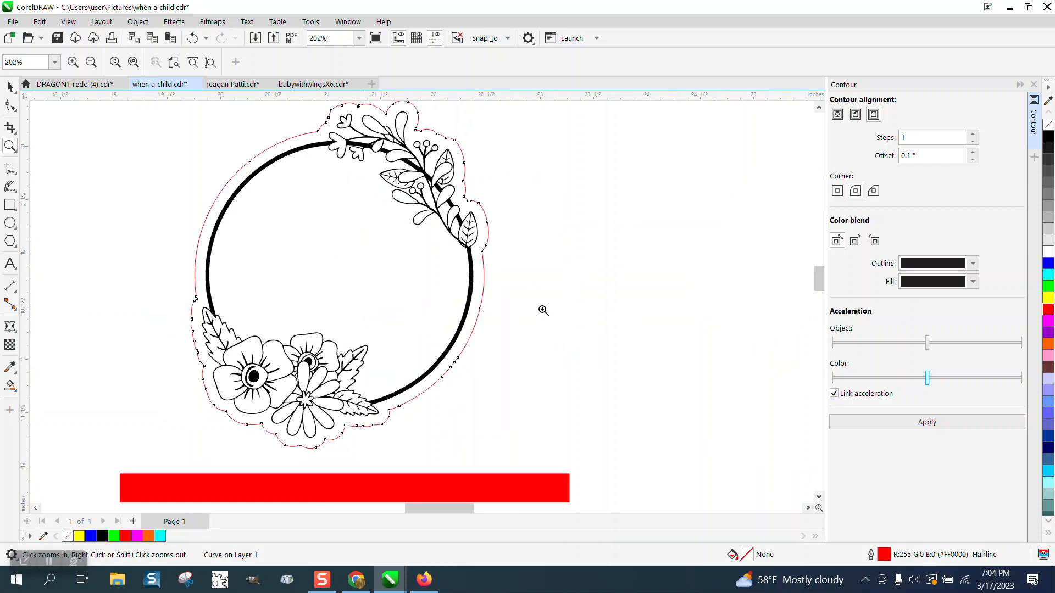
scroll(308, 257, "down", 2)
scroll(690, 259, "down", 2)
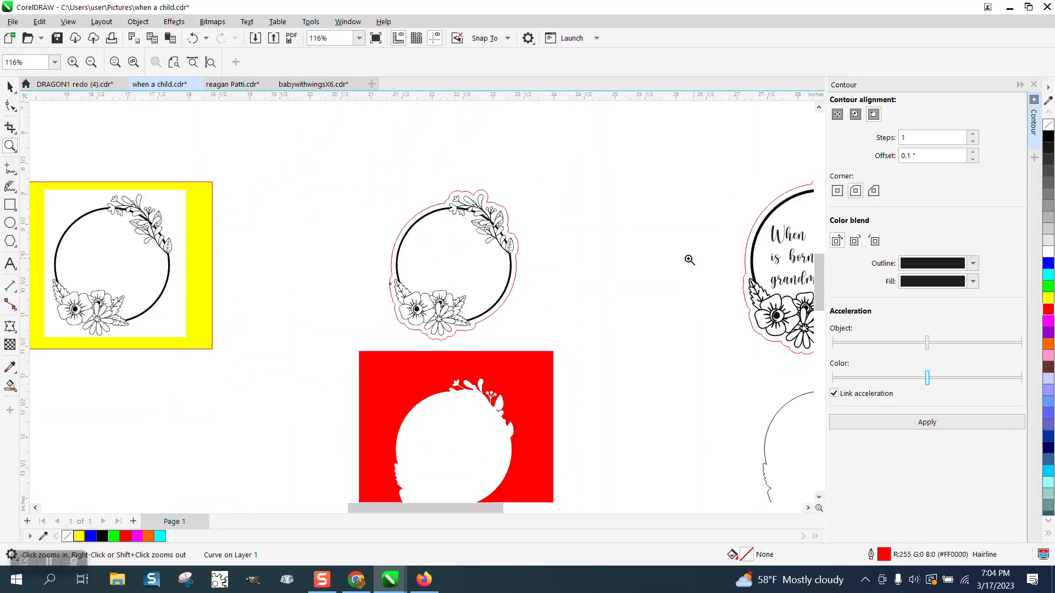
left_click_drag(423, 197, 625, 331)
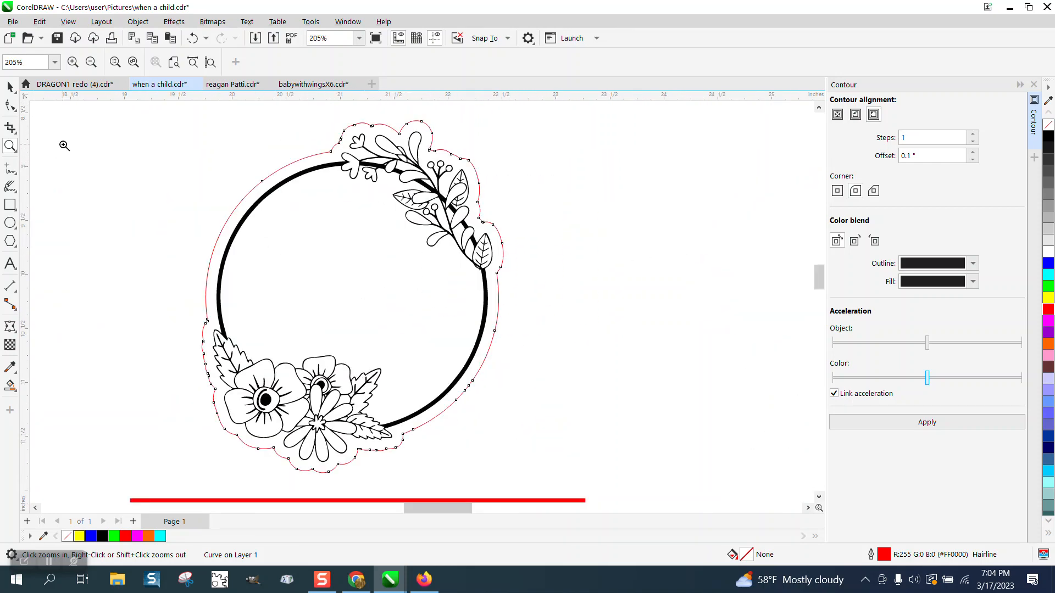
Step: Group the red contour with the black traced wreath
left_click(9, 87)
scroll(166, 121, "down", 2)
left_click_drag(158, 106, 429, 341)
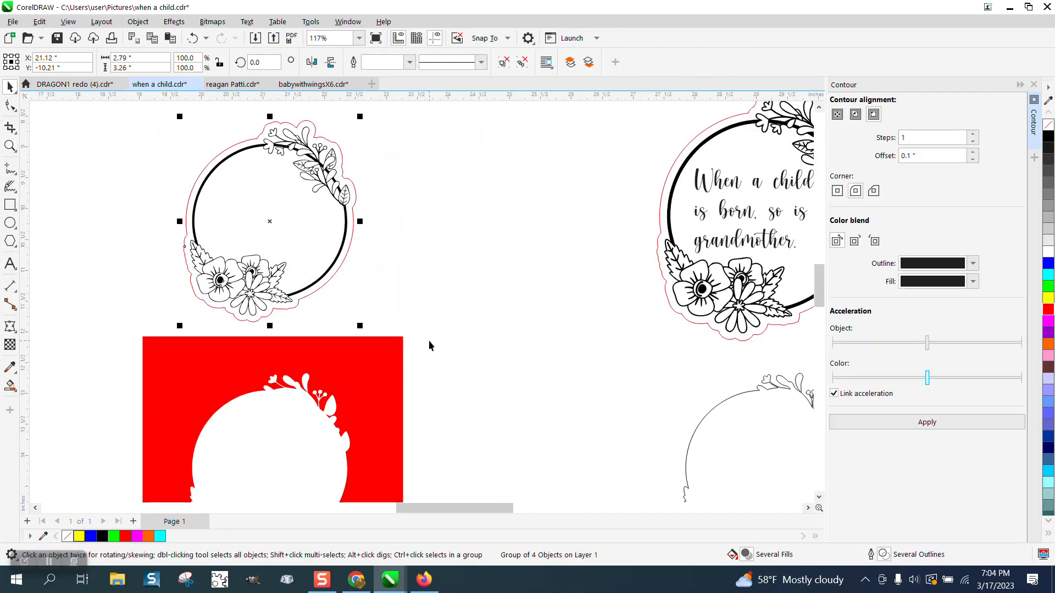
Step: Move the grouped wreath slightly up and to the right and scale it proportionally to a height of 4 inches
scroll(401, 274, "down", 1)
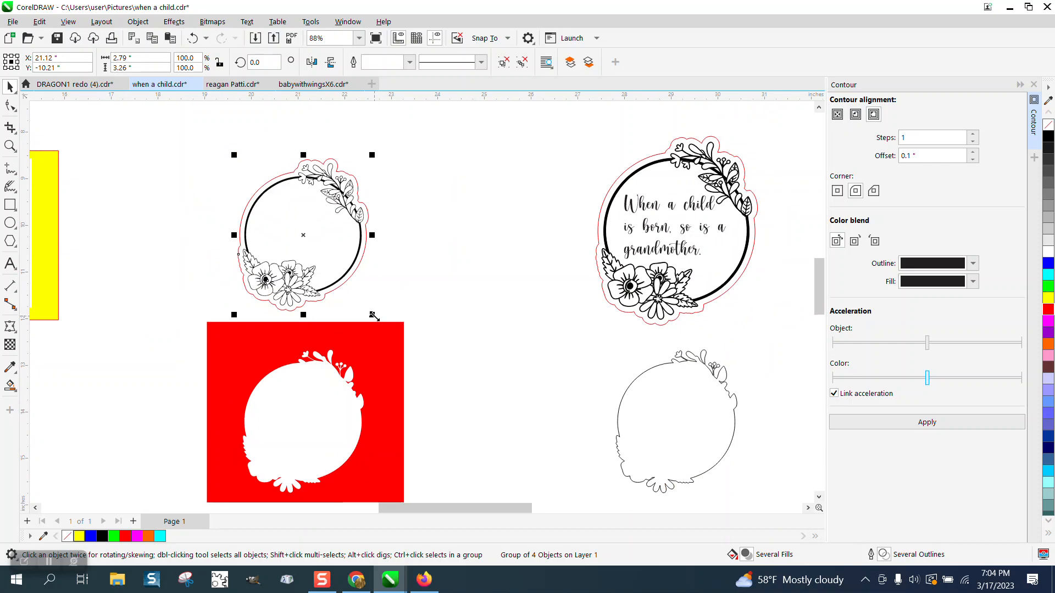
left_click_drag(374, 316, 397, 301)
left_click_drag(324, 250, 349, 227)
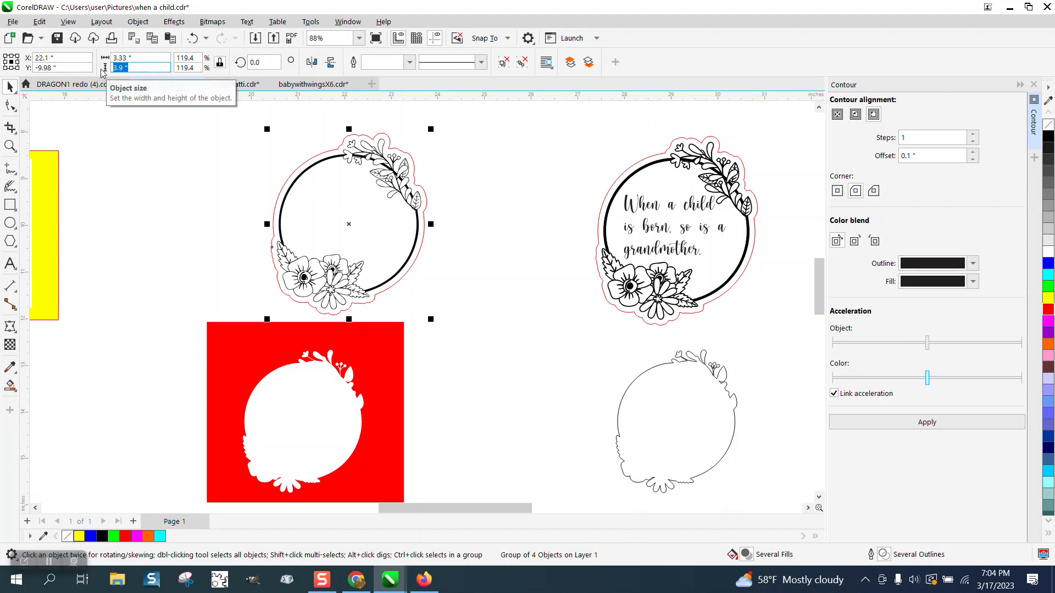
type("4")
key("Return")
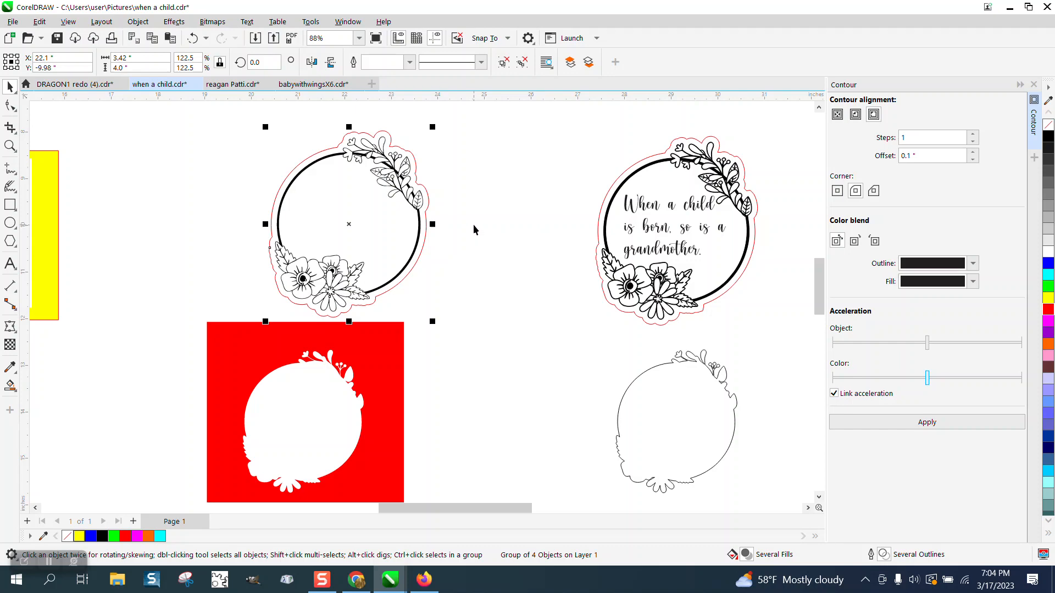
Step: Delete the red filled square with the wreath-shaped opening
scroll(464, 211, "down", 1)
scroll(463, 208, "down", 1)
left_click(411, 303)
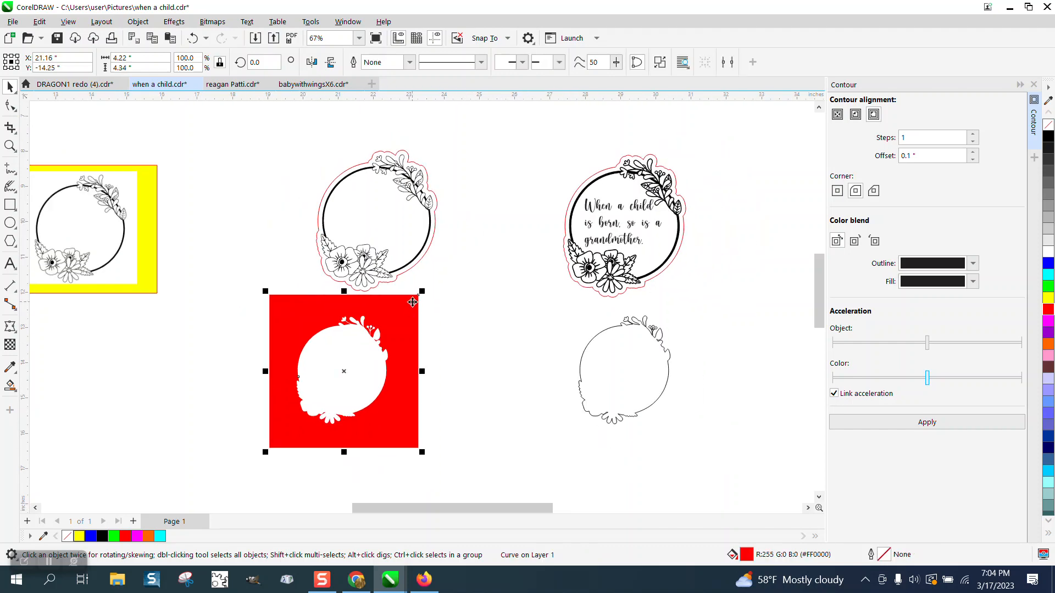
key("Delete")
scroll(412, 306, "down", 1)
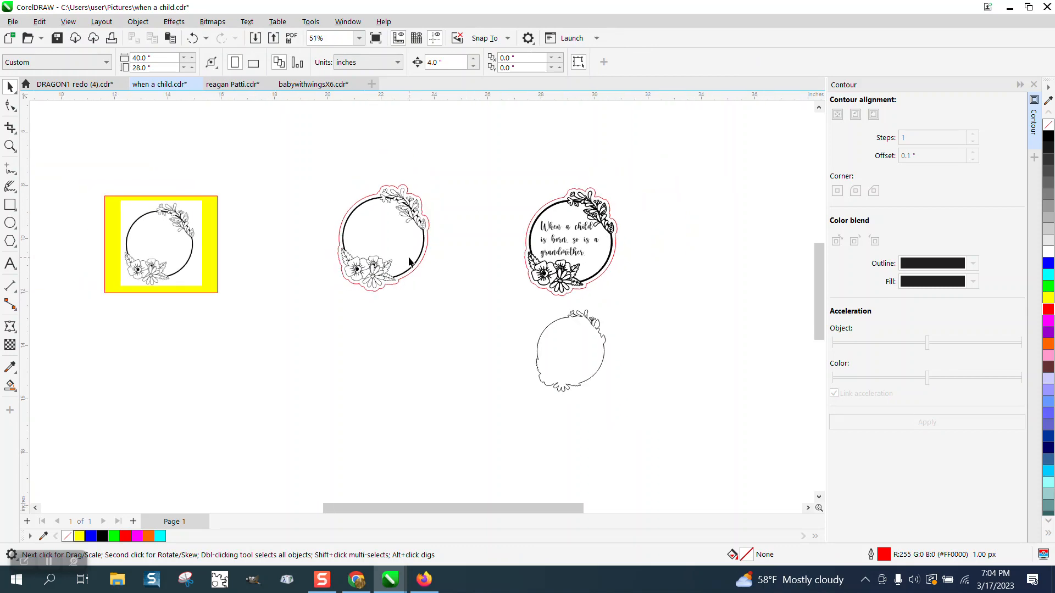